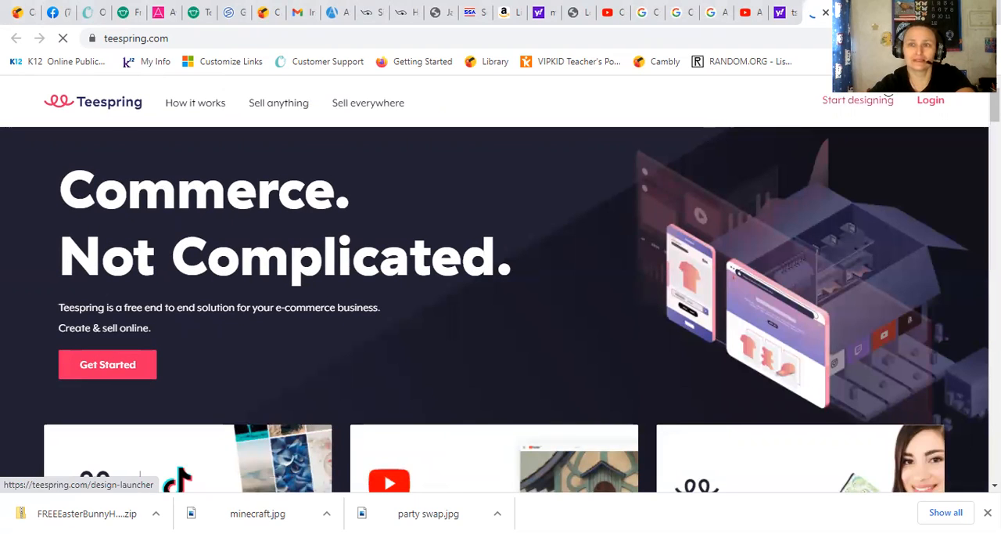
# Step: Log in to the Teespring seller account with the prefilled credentials and complete the robot check
pyautogui.click(931, 99)
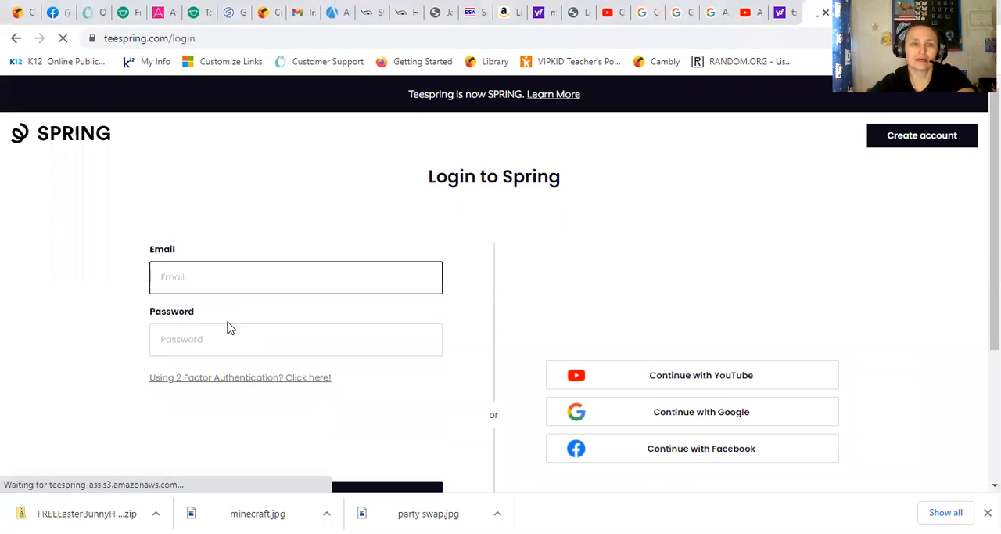
pyautogui.click(166, 438)
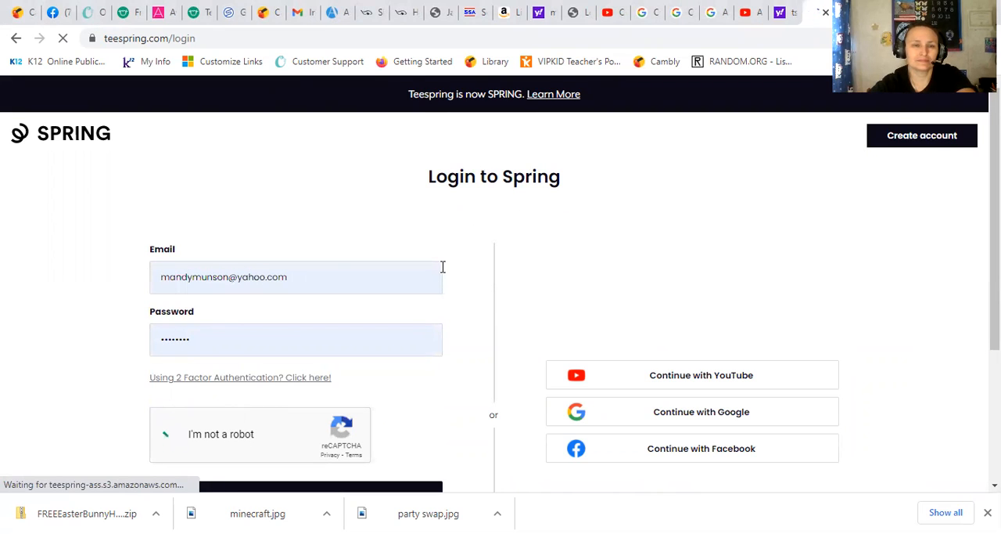
pyautogui.scroll(-3, 422, 281)
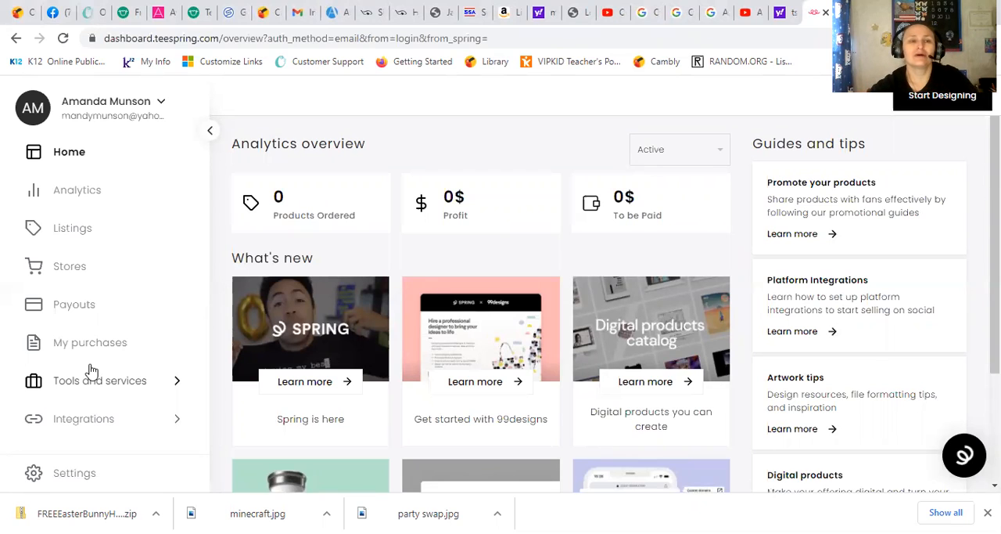
# Step: Open the existing Country Creations storefront from the account's stores
pyautogui.click(75, 268)
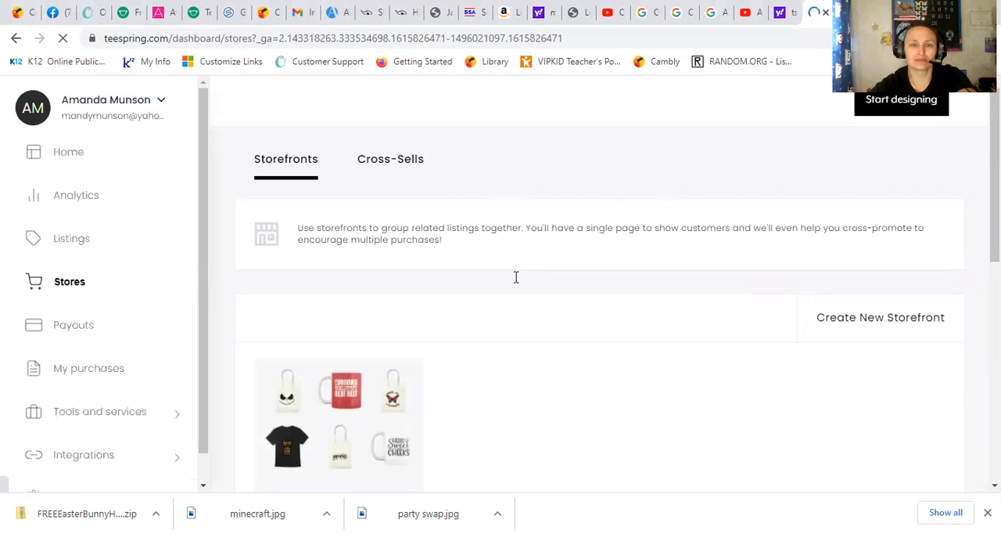
pyautogui.moveTo(348, 430)
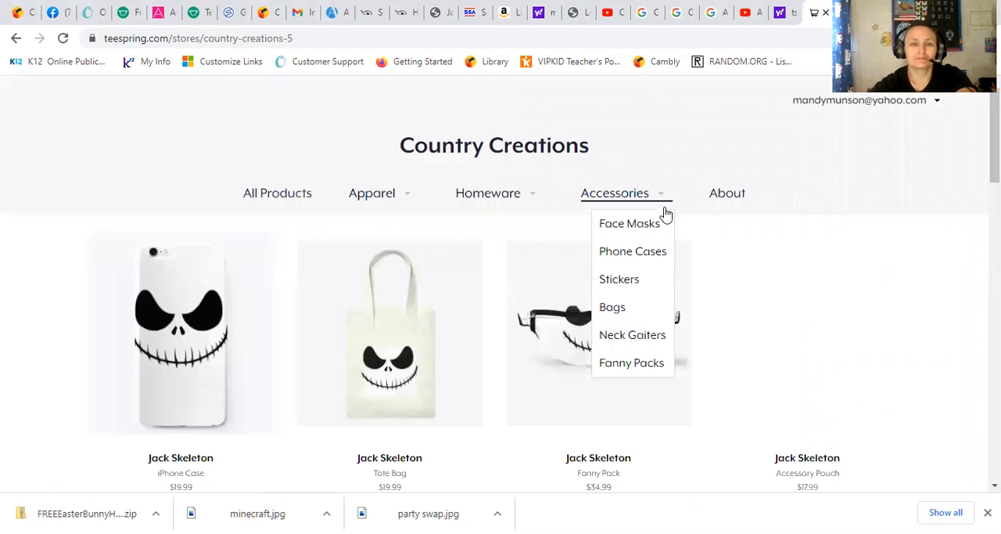
# Step: Look through the Country Creations product listings, including the Jack Skeleton, Free As A Butterfly and Beer 30 items
pyautogui.scroll(-3, 726, 237)
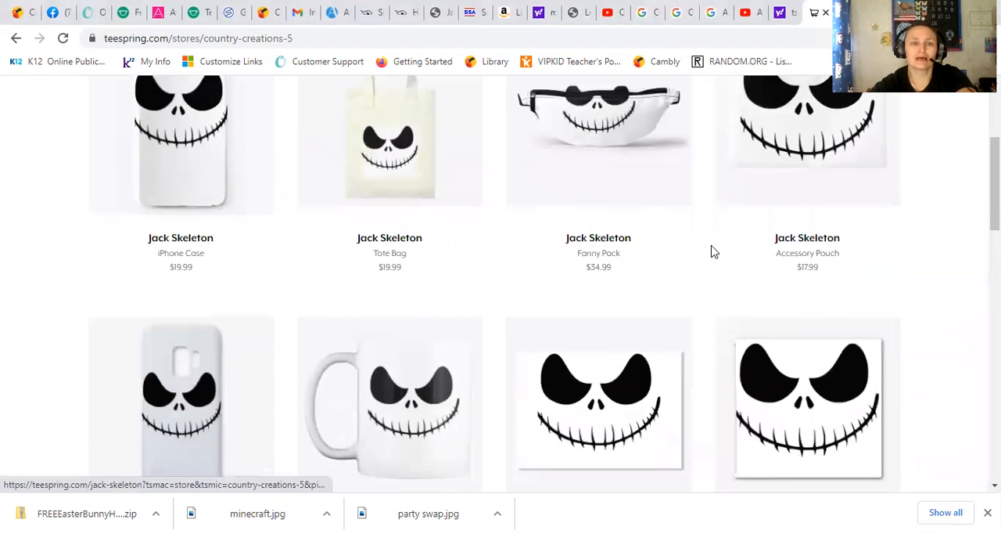
pyautogui.scroll(-2, 615, 178)
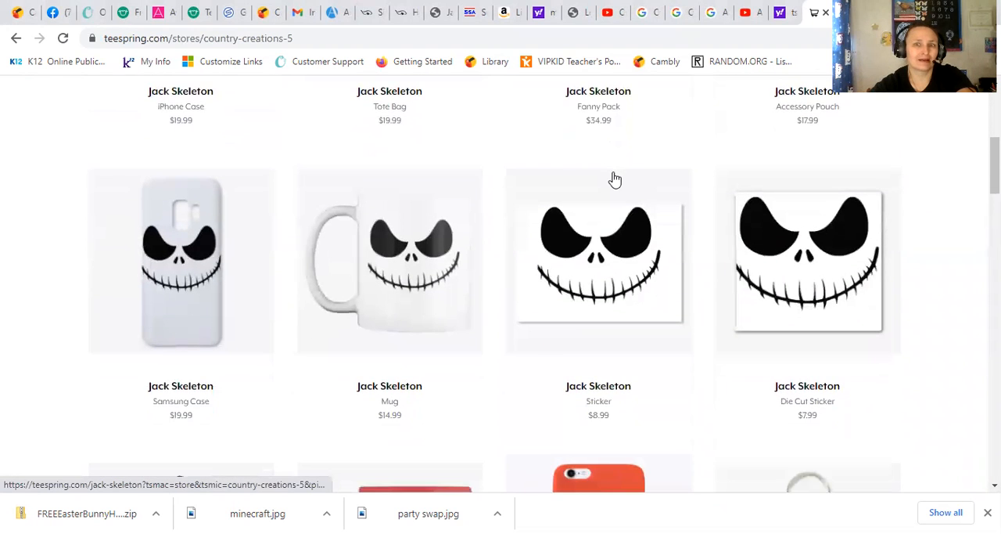
pyautogui.scroll(-1, 615, 178)
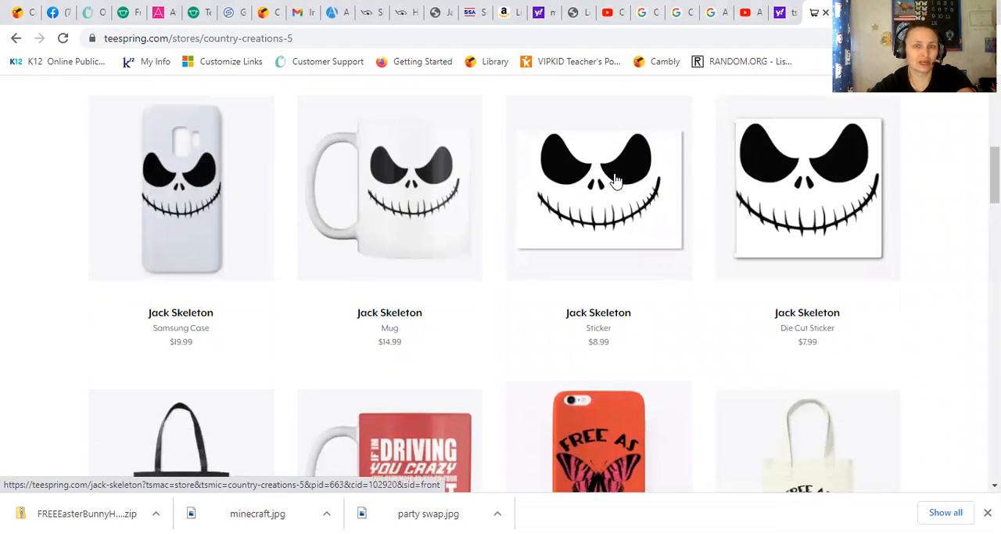
pyautogui.scroll(-2, 615, 179)
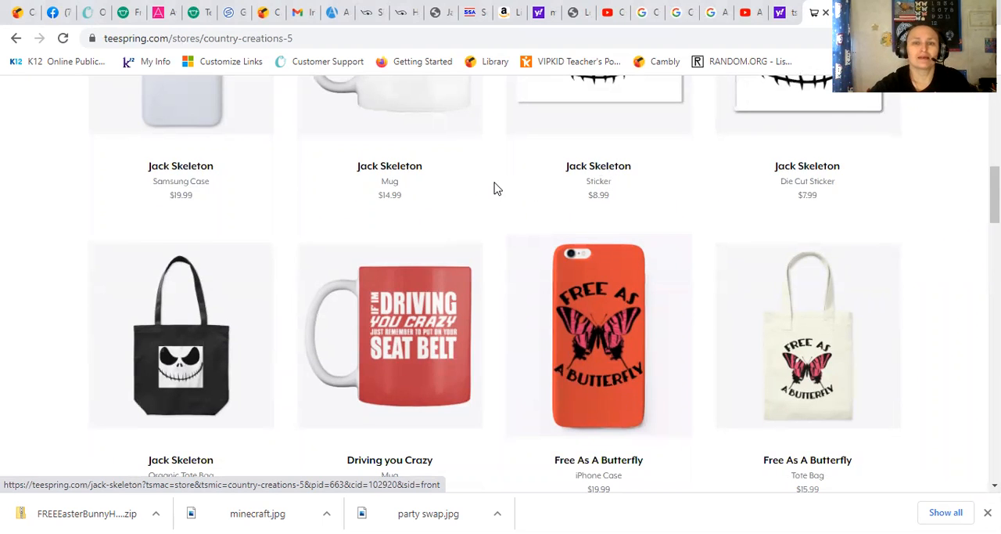
pyautogui.scroll(-1, 495, 187)
pyautogui.scroll(-1, 494, 187)
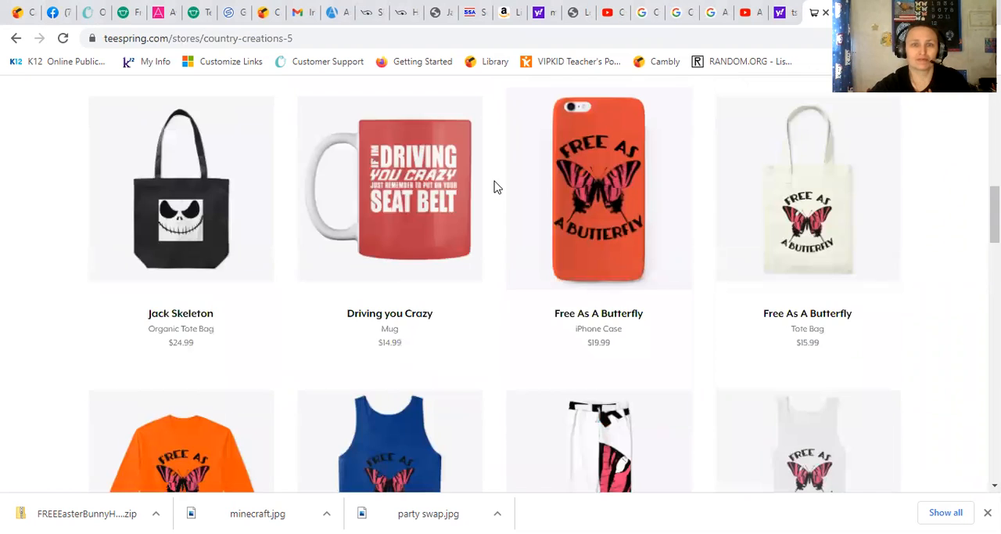
pyautogui.scroll(-3, 494, 186)
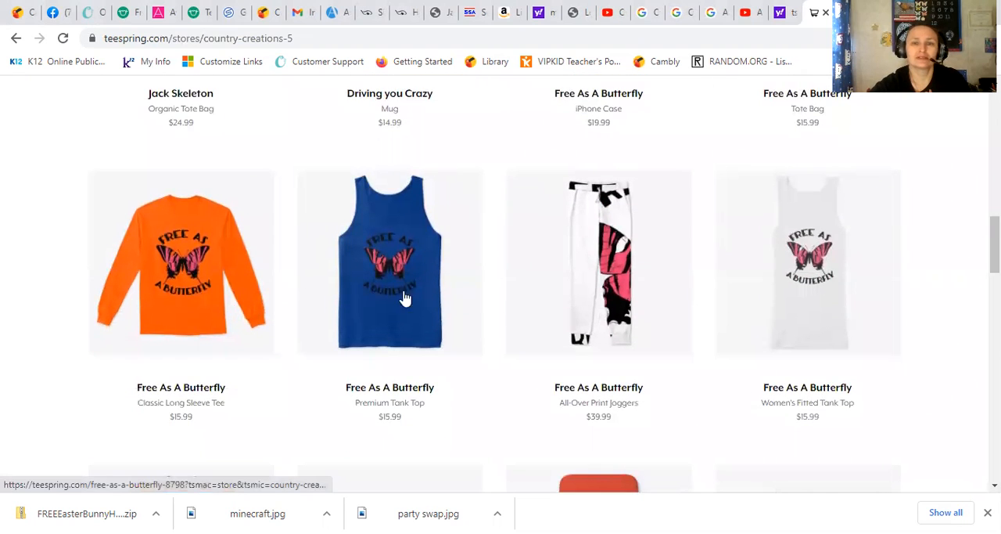
pyautogui.scroll(-4, 587, 248)
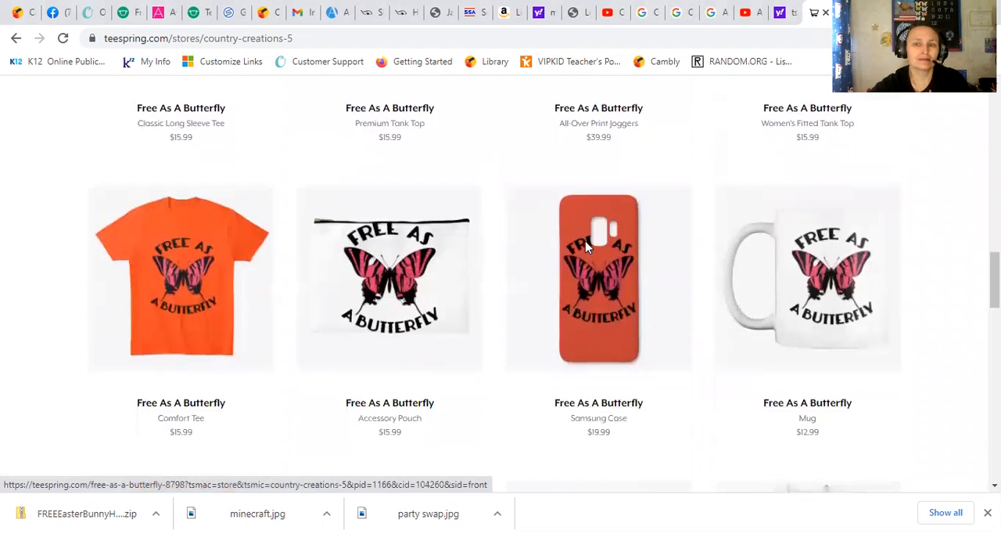
pyautogui.scroll(-4, 546, 247)
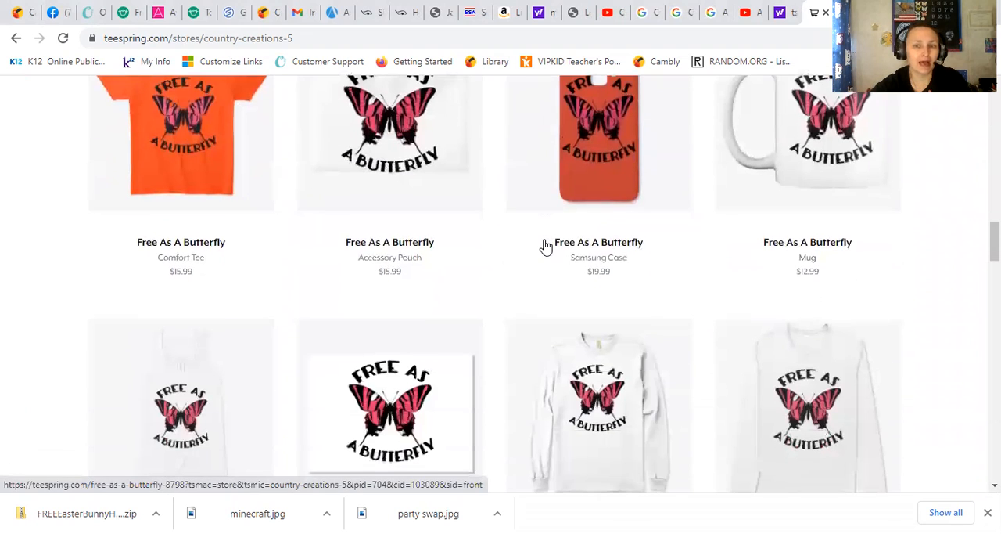
pyautogui.scroll(-6, 546, 247)
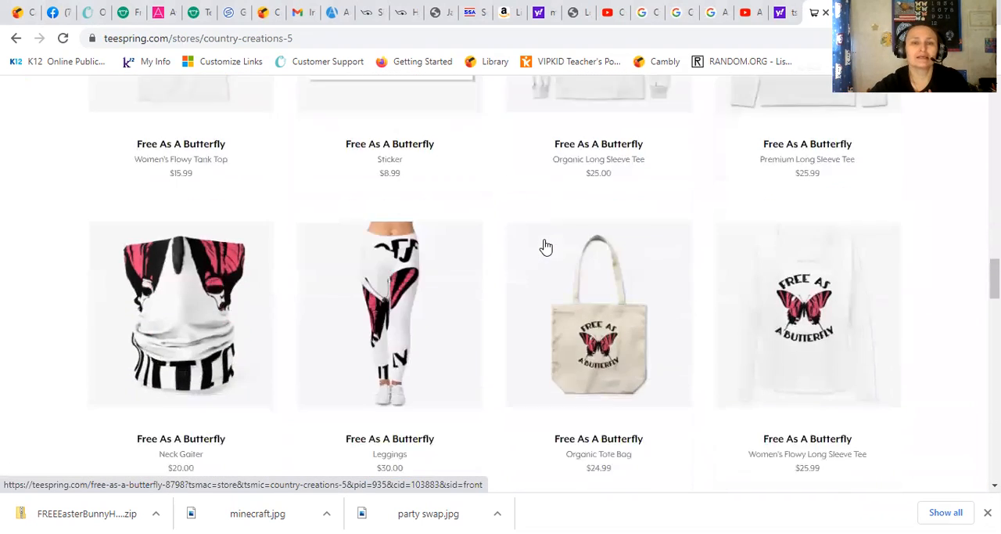
pyautogui.scroll(-2, 546, 246)
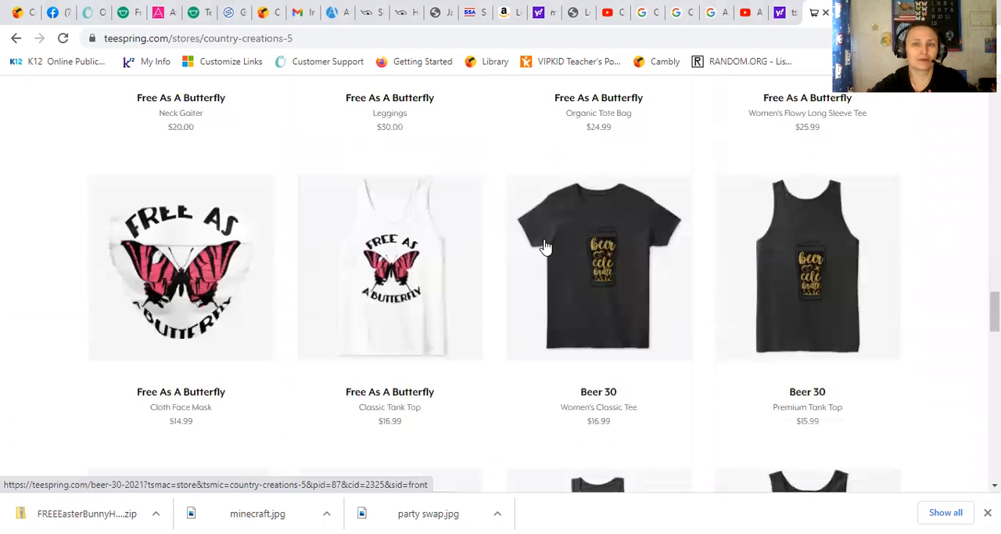
pyautogui.scroll(-2, 546, 247)
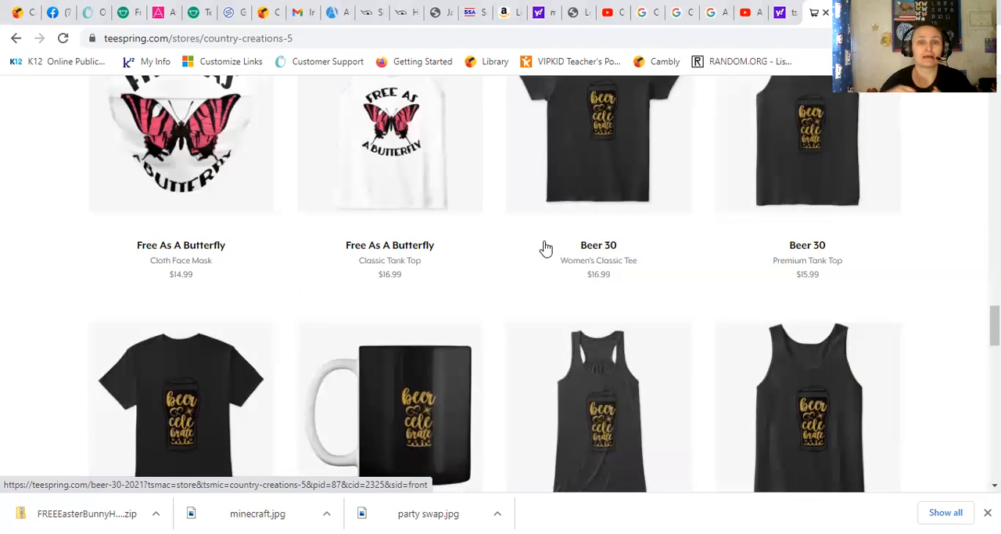
pyautogui.scroll(10, 671, 216)
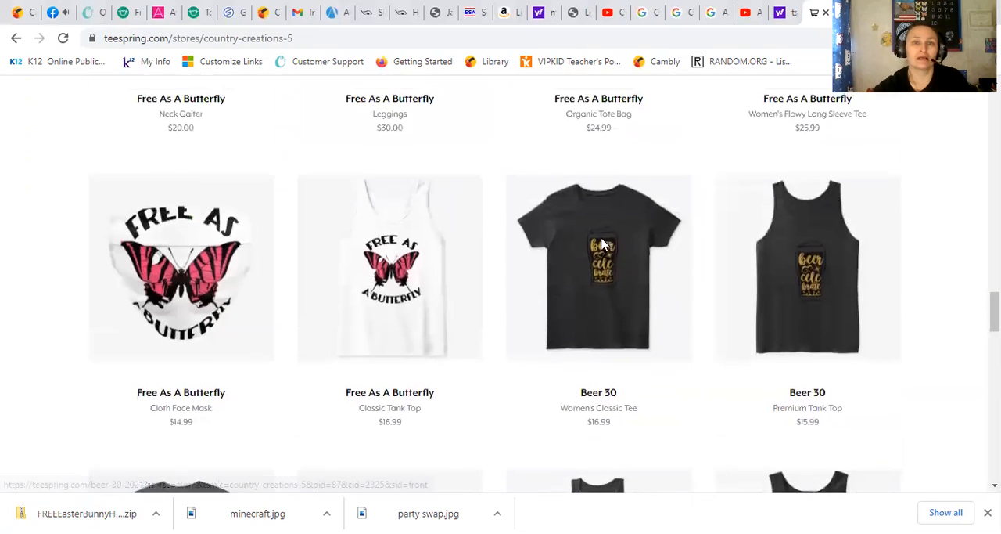
pyautogui.scroll(10, 611, 244)
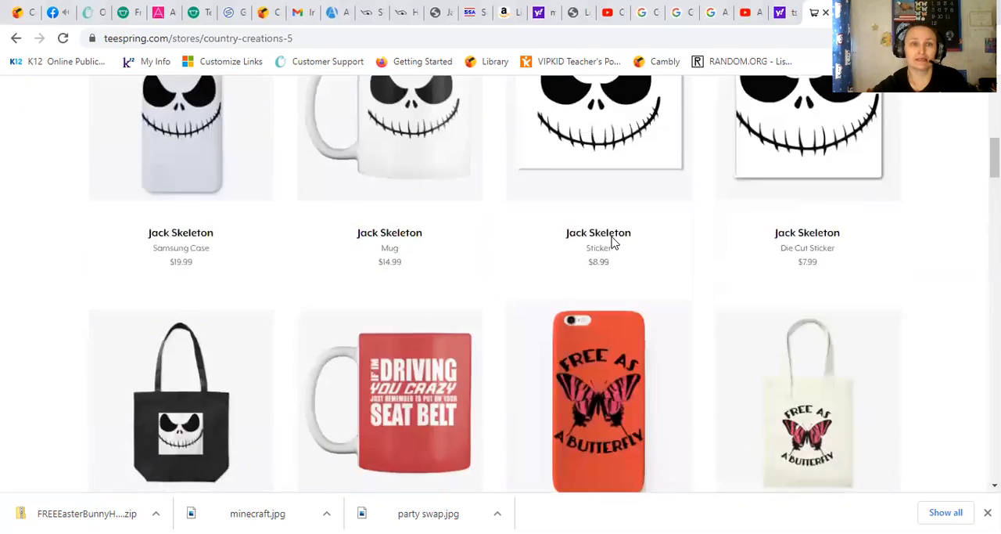
pyautogui.scroll(3, 611, 243)
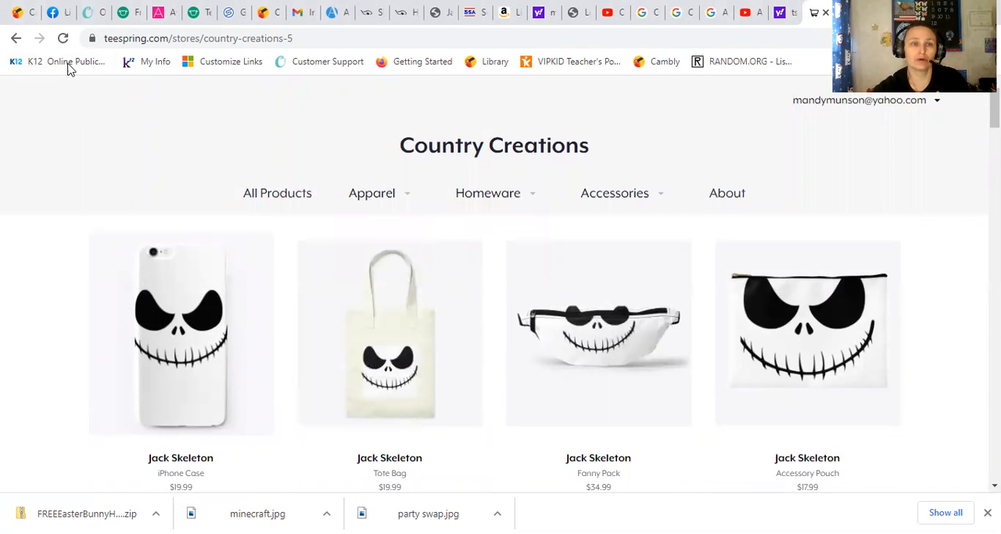
# Step: Return to the stores dashboard and start a new design on the Women's Comfort Tee in the Apparel category
pyautogui.click(16, 38)
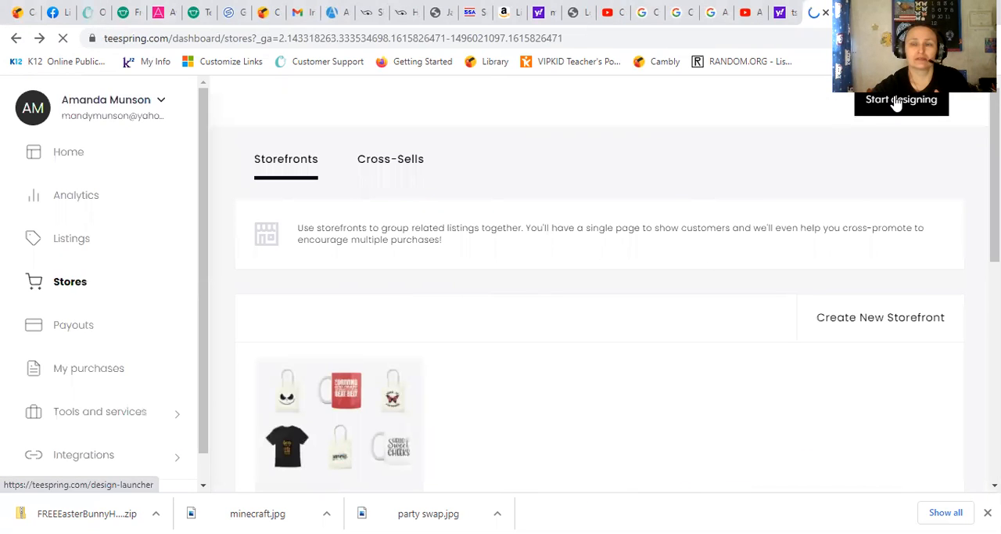
pyautogui.click(896, 104)
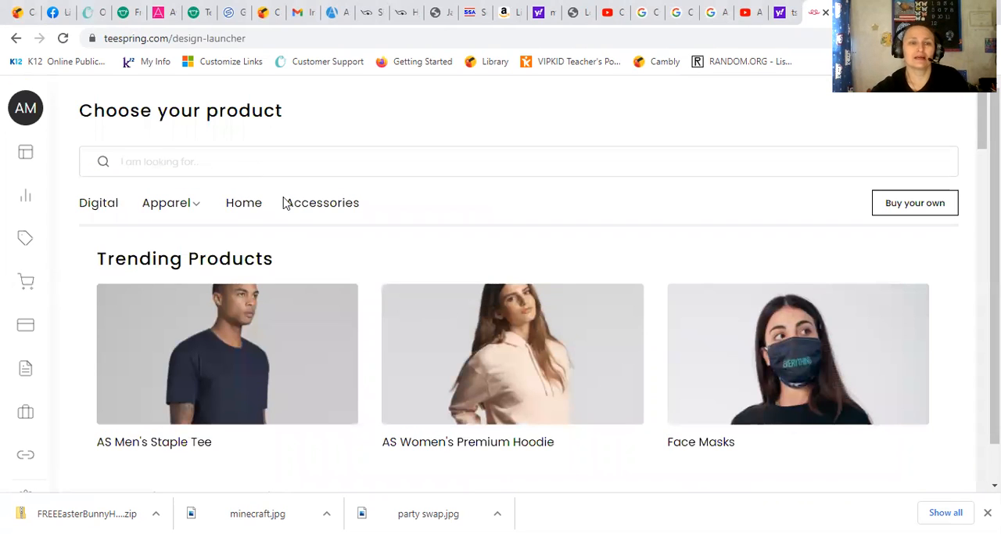
pyautogui.scroll(-3, 313, 303)
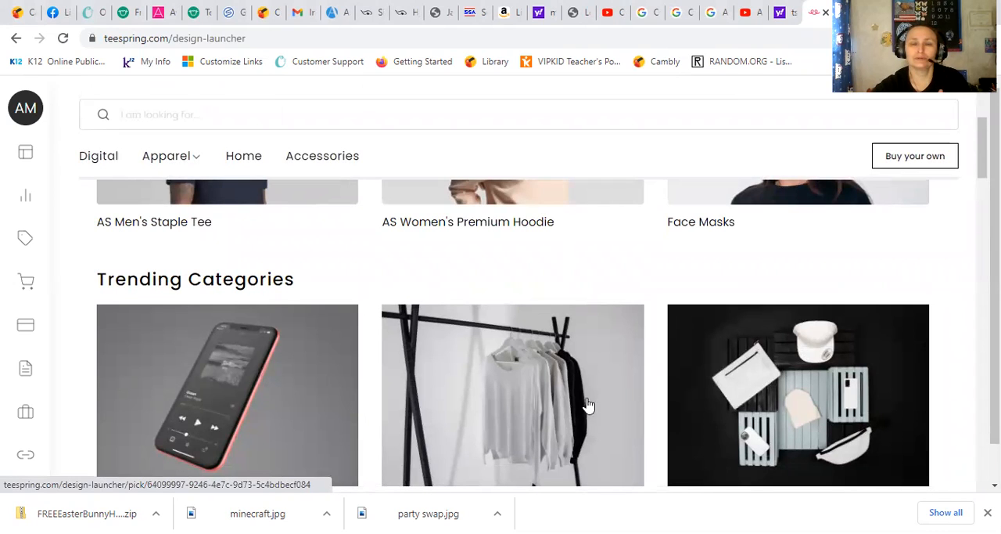
pyautogui.scroll(-1, 548, 415)
pyautogui.click(490, 346)
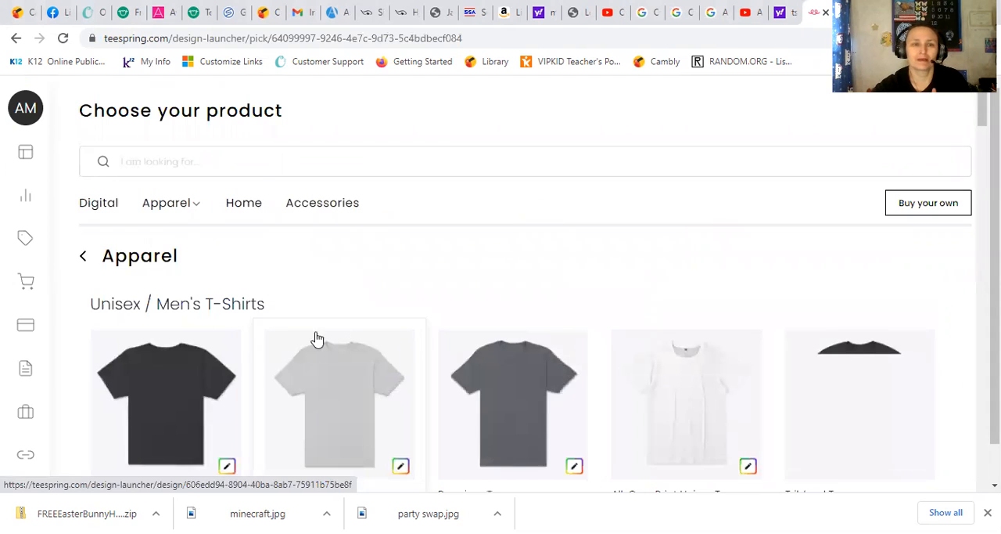
pyautogui.scroll(-1, 403, 315)
pyautogui.scroll(-7, 405, 313)
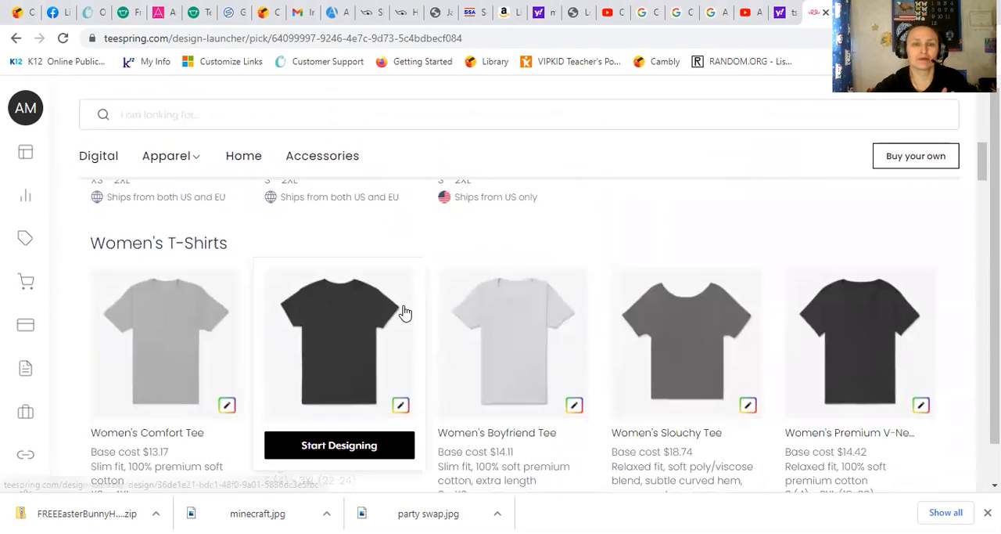
pyautogui.click(153, 327)
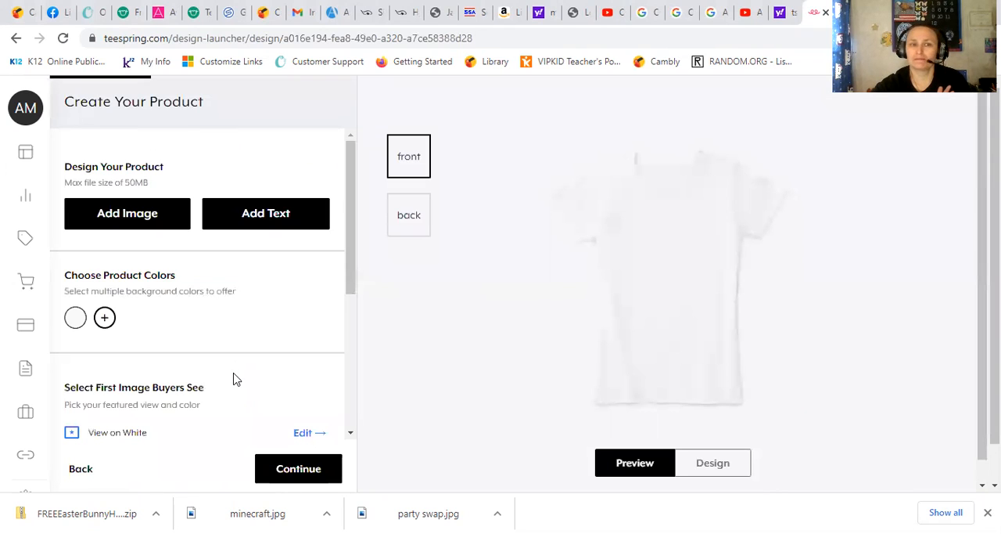
# Step: Add the image "Bestie of the-01" from Downloads to the front of the tee
pyautogui.click(127, 214)
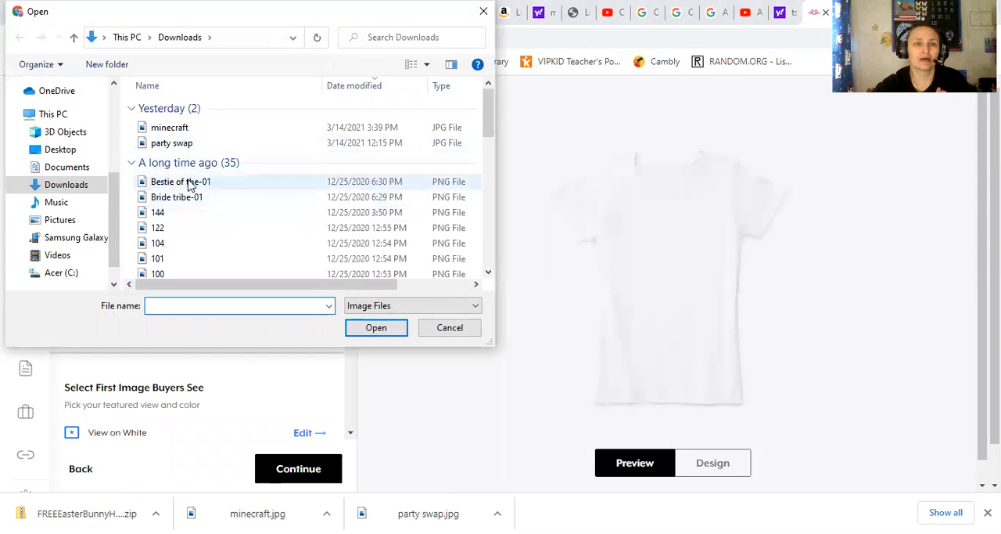
pyautogui.click(159, 184)
pyautogui.click(382, 330)
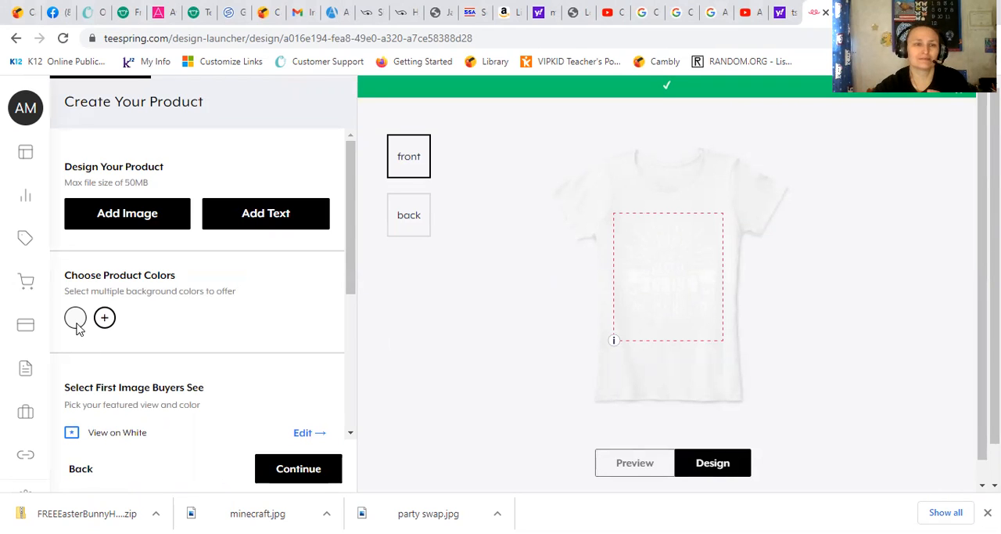
# Step: Offer the tee in dark grey and remove white from its background colors
pyautogui.click(104, 318)
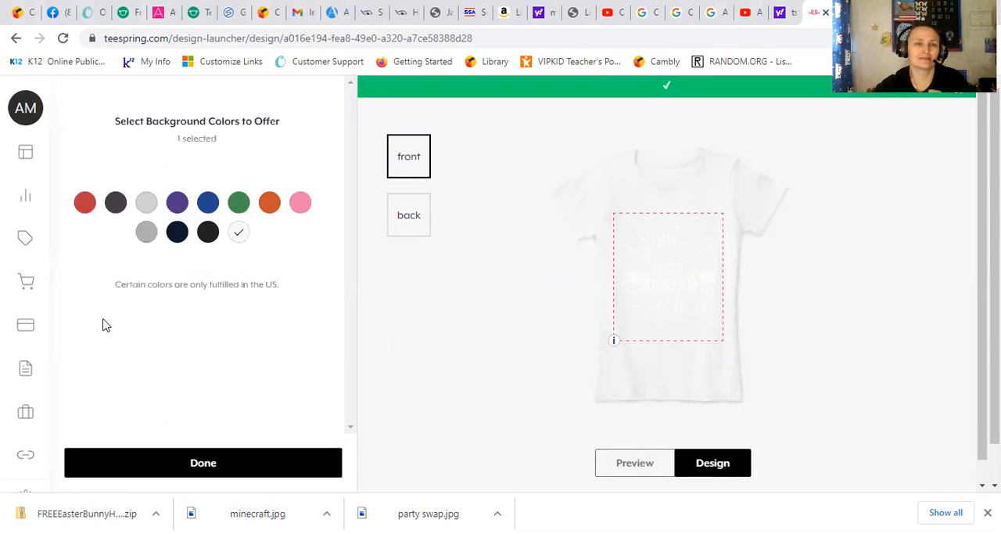
pyautogui.click(123, 208)
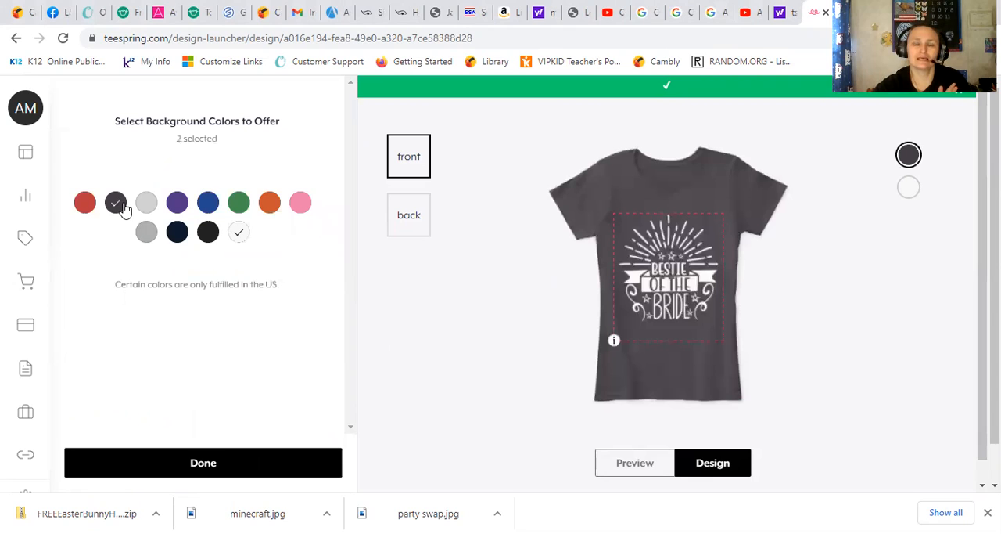
pyautogui.click(243, 234)
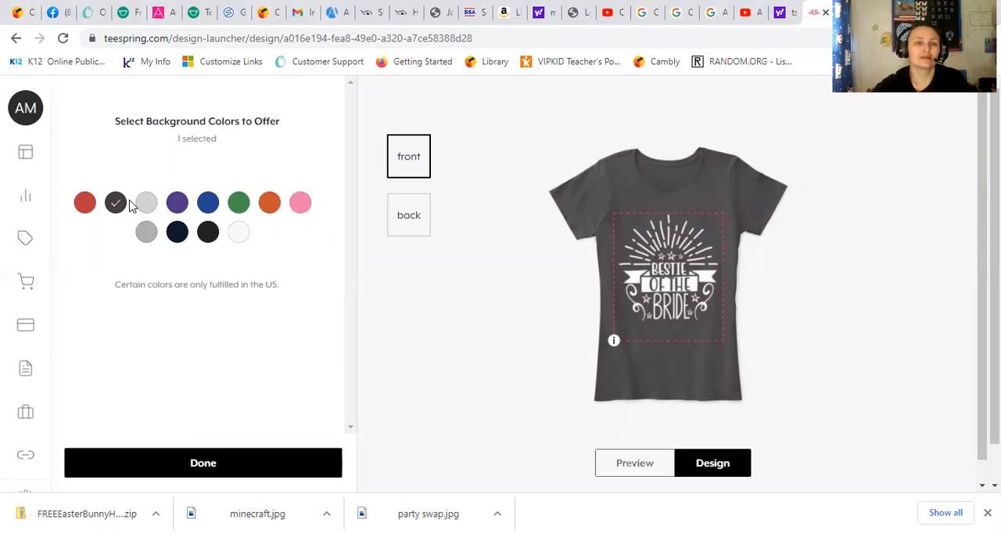
# Step: Offer the tee in red, purple, blue, orange, green, pink and navy as additional background colors
pyautogui.click(83, 202)
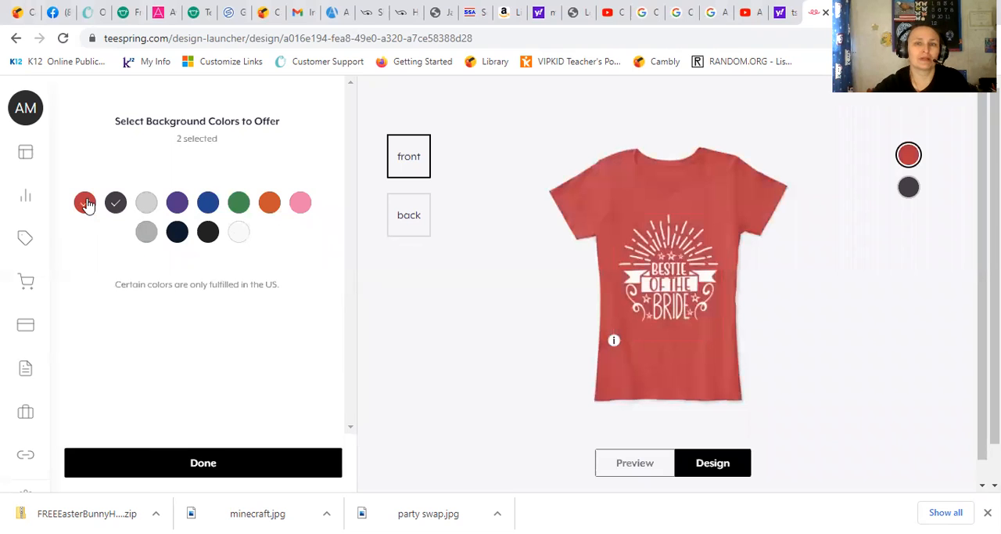
pyautogui.click(173, 205)
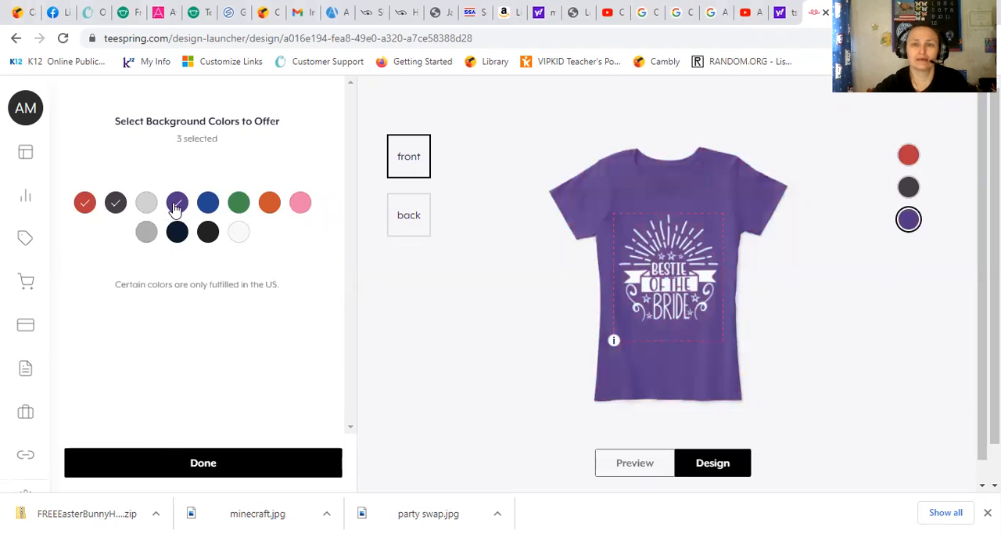
pyautogui.click(216, 206)
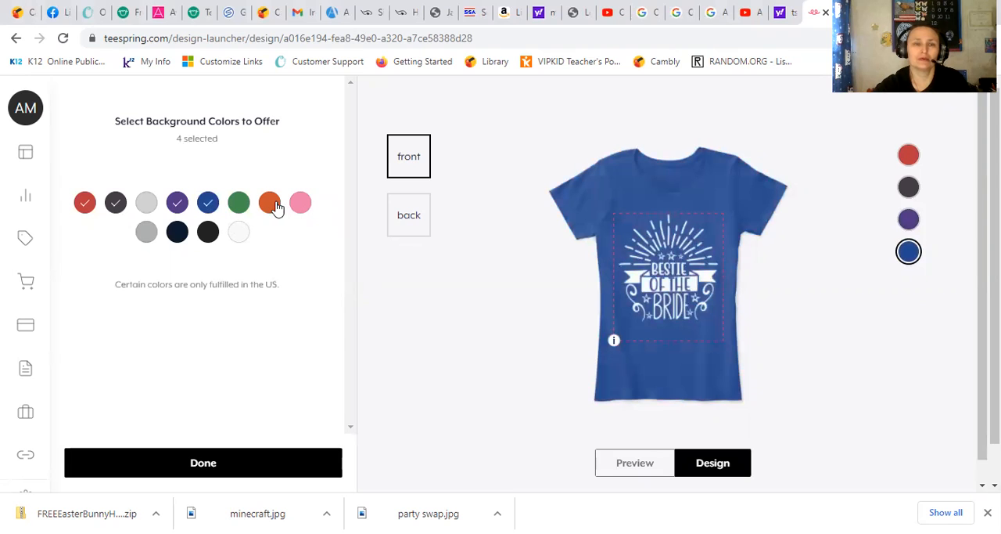
pyautogui.click(274, 206)
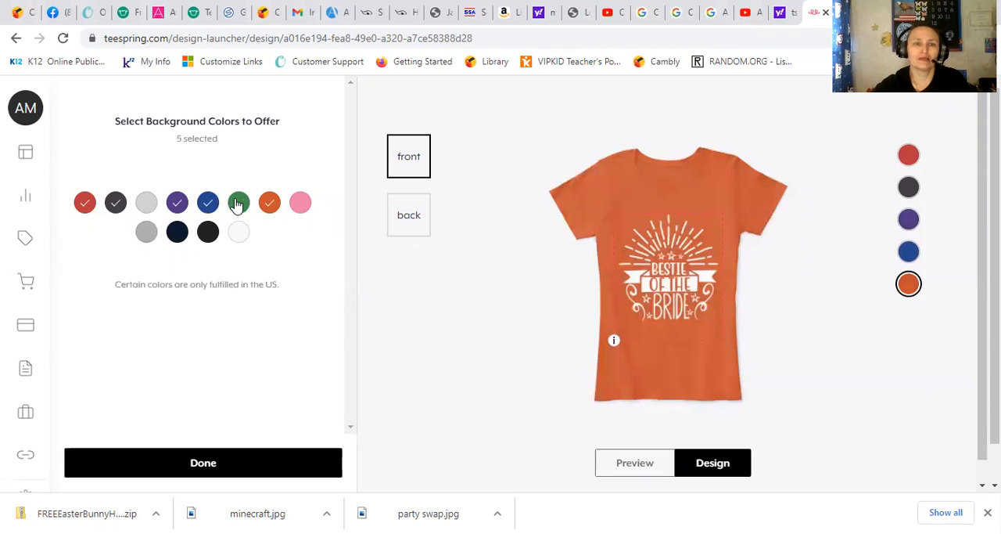
pyautogui.click(237, 205)
pyautogui.click(302, 205)
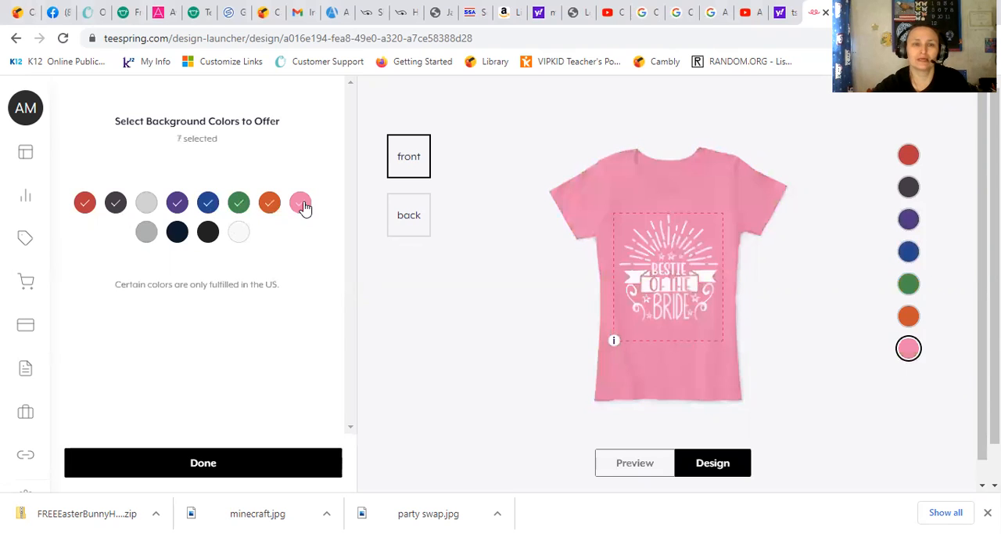
pyautogui.click(177, 233)
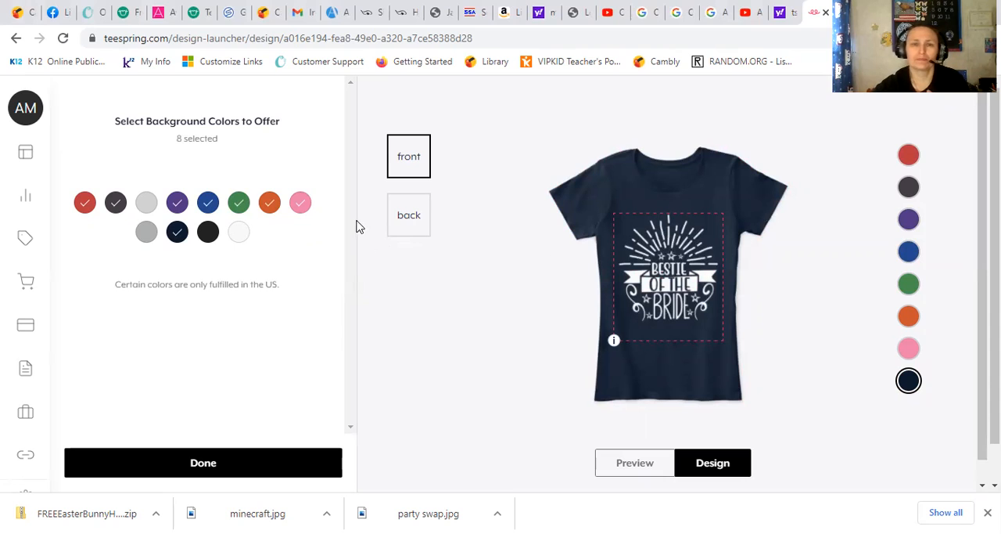
# Step: Switch the tee to its back view and finish the background color selection
pyautogui.click(413, 223)
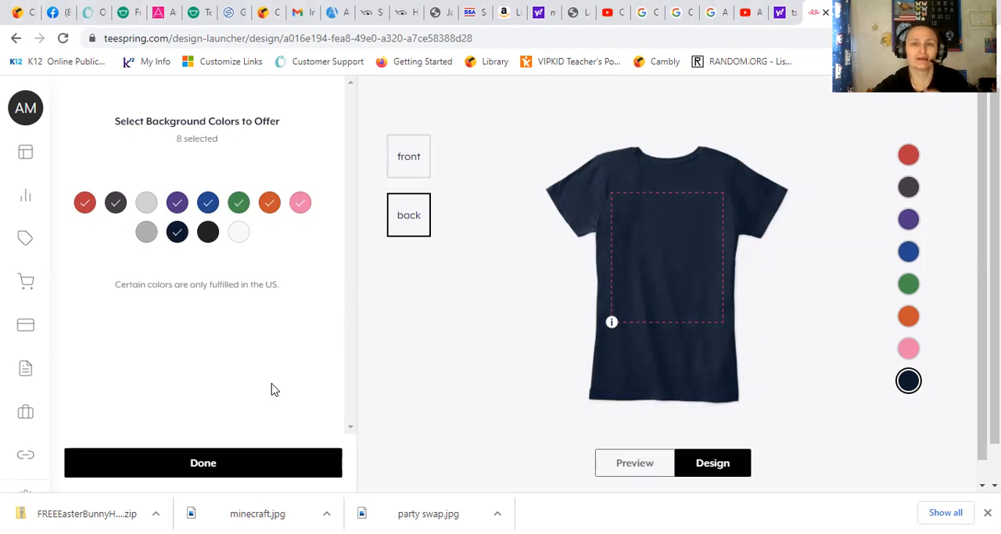
pyautogui.scroll(-1, 260, 264)
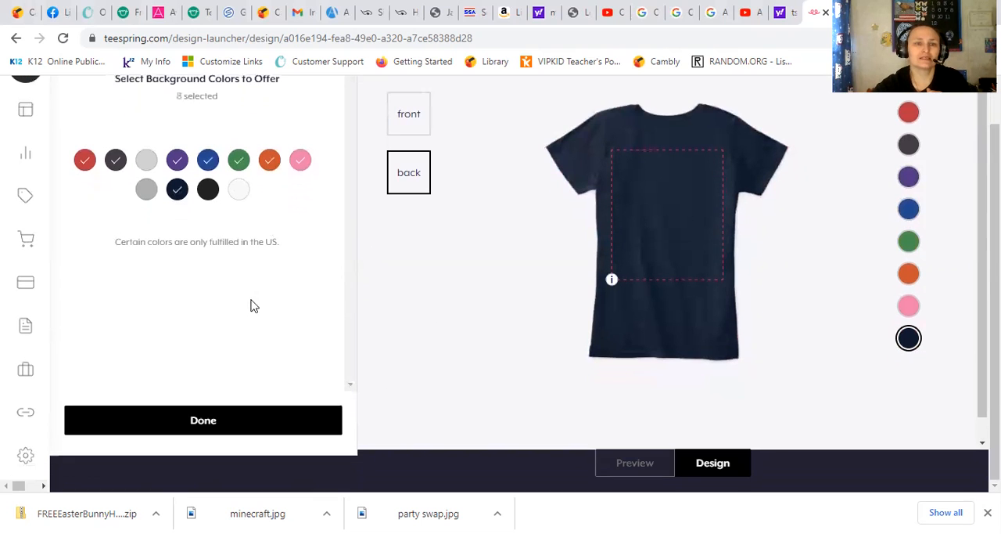
pyautogui.click(237, 427)
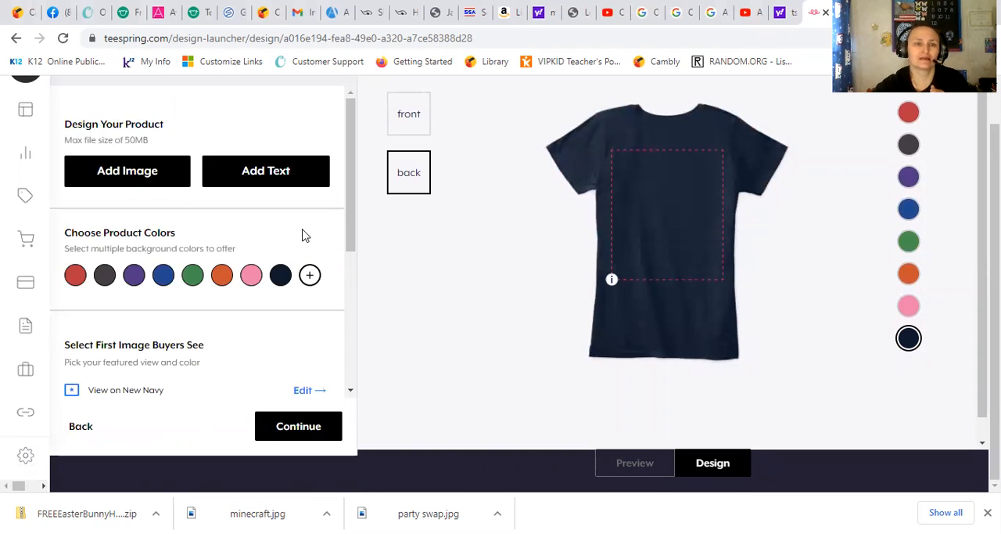
# Step: Set the price for products fulfilled from the US to $20.00 and continue to adding more products
pyautogui.scroll(-2, 210, 233)
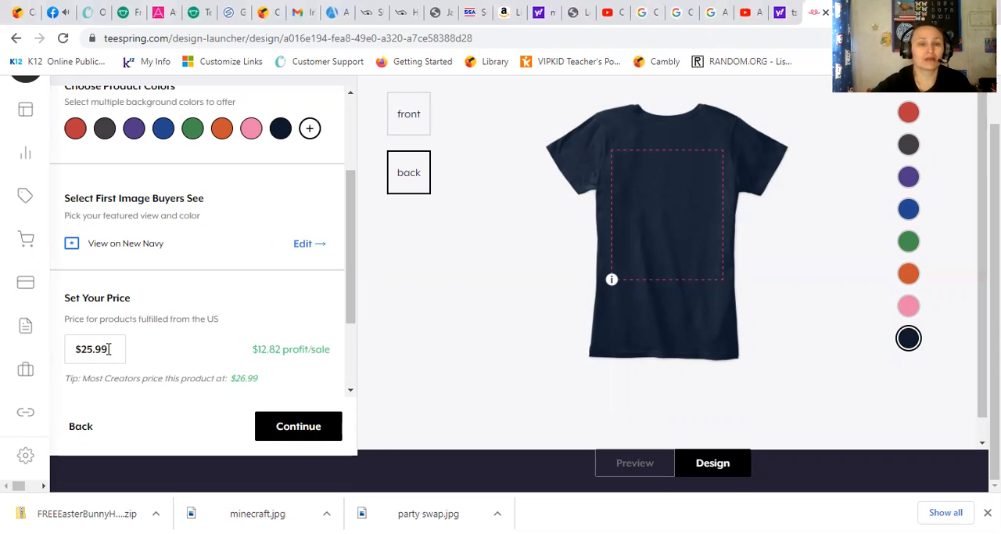
pyautogui.press('BackSpace')
pyautogui.press('BackSpace')
pyautogui.press('BackSpace')
pyautogui.press('BackSpace')
pyautogui.write('0.0')
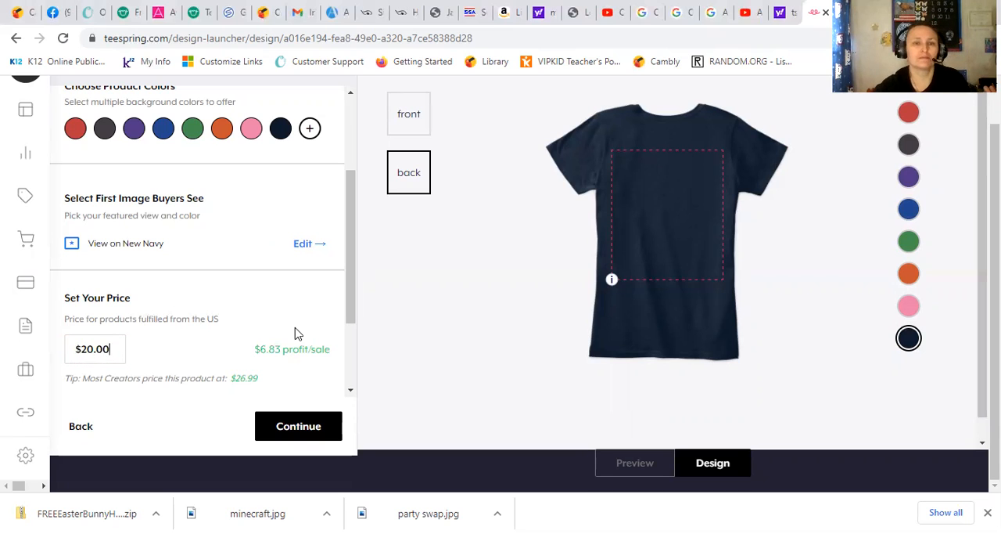
pyautogui.hotkey('ctrl', 'a')
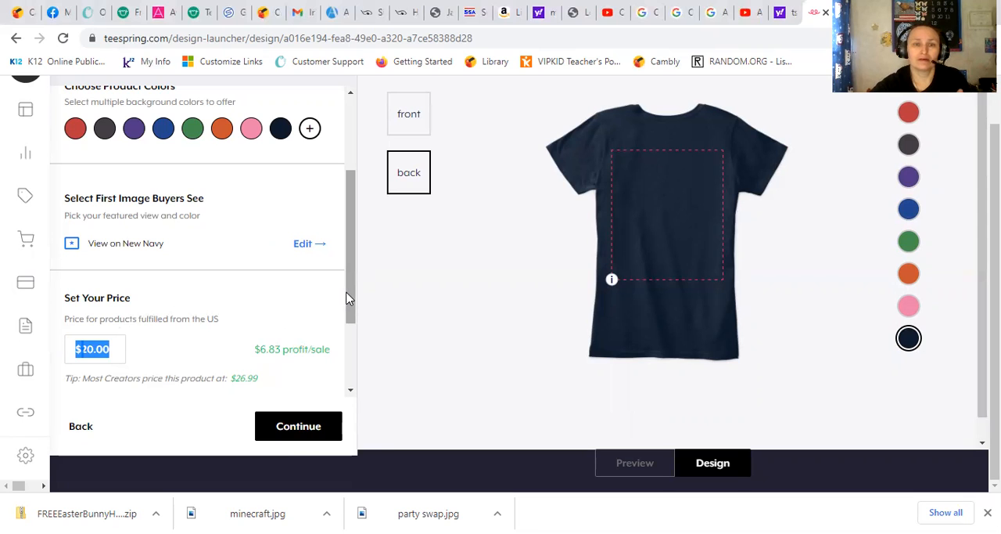
pyautogui.moveTo(351, 296); pyautogui.dragTo(353, 335)
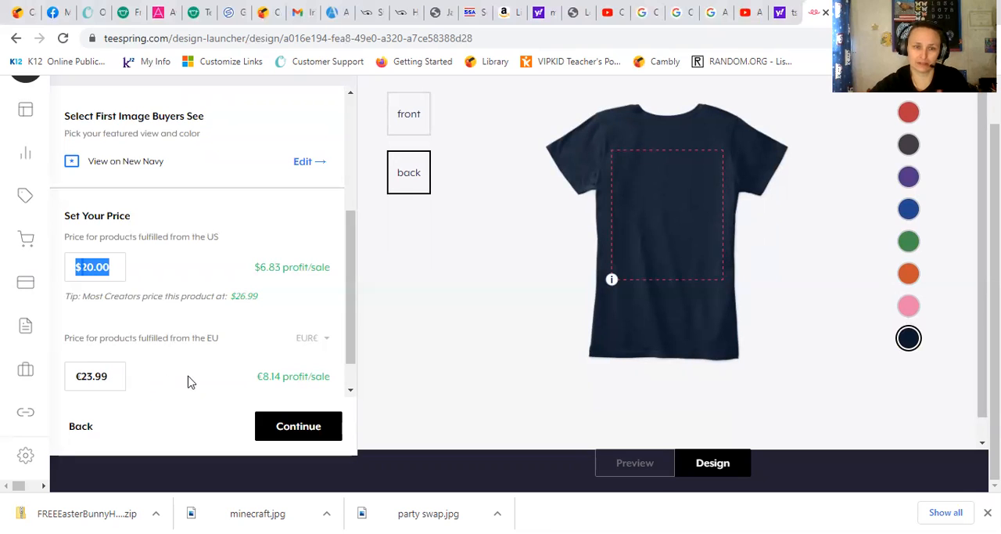
pyautogui.click(291, 430)
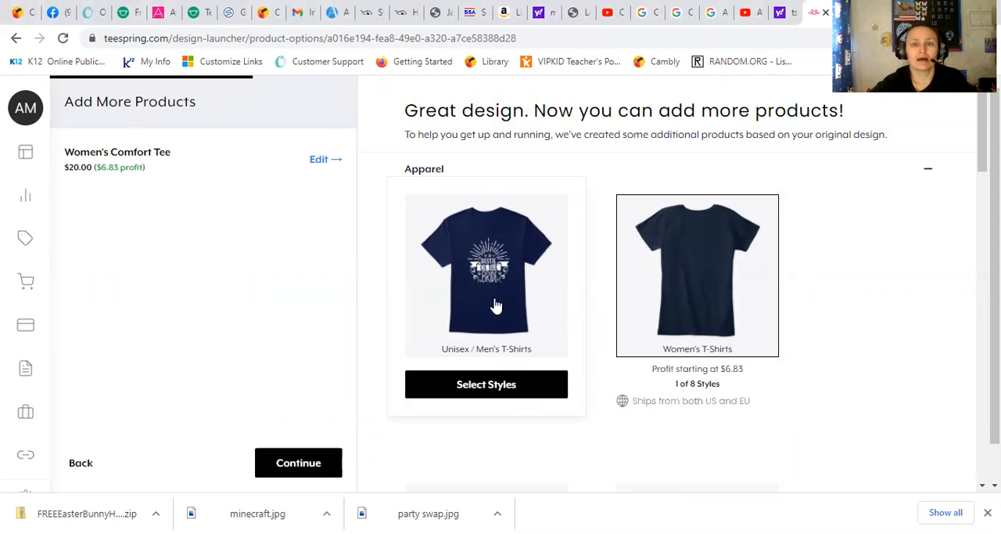
# Step: Add the Classic Tee and Comfort Tee styles from Unisex / Men's T-Shirts and continue to the listing details
pyautogui.click(492, 385)
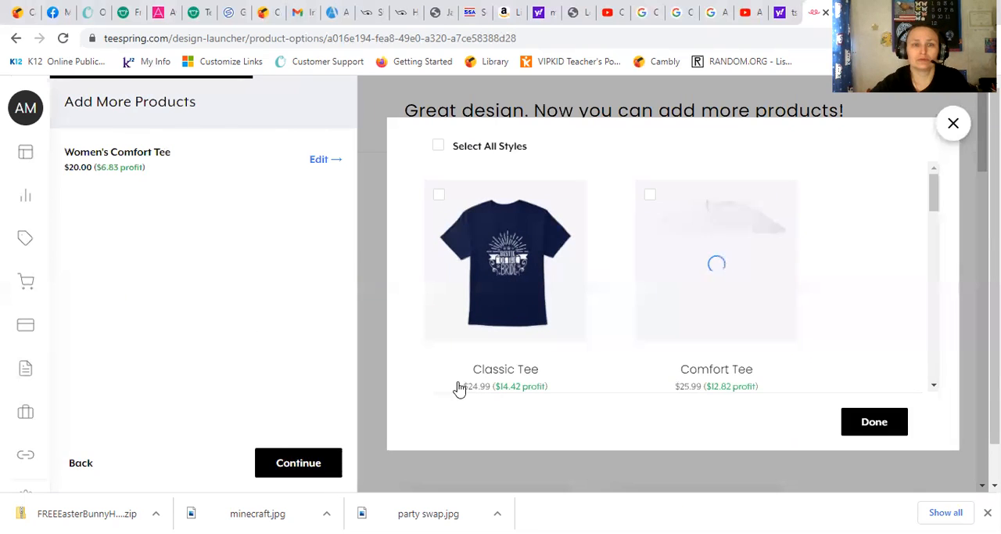
pyautogui.click(439, 196)
pyautogui.click(650, 195)
pyautogui.scroll(-2, 592, 241)
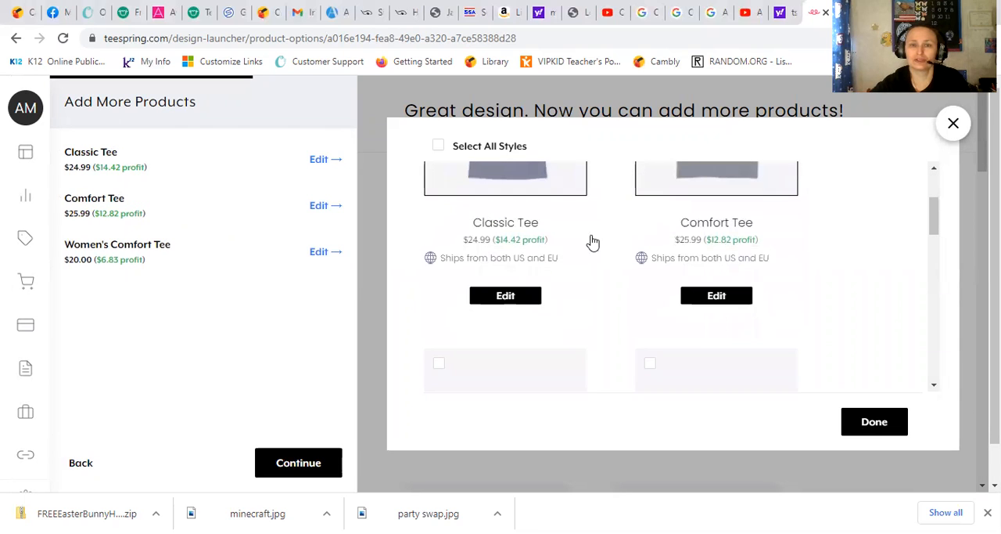
pyautogui.click(885, 422)
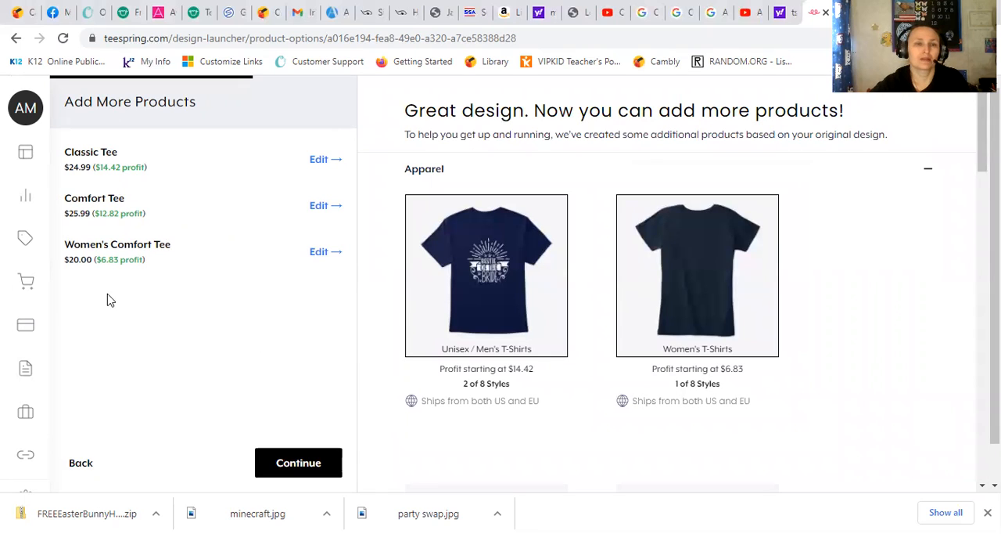
pyautogui.click(283, 461)
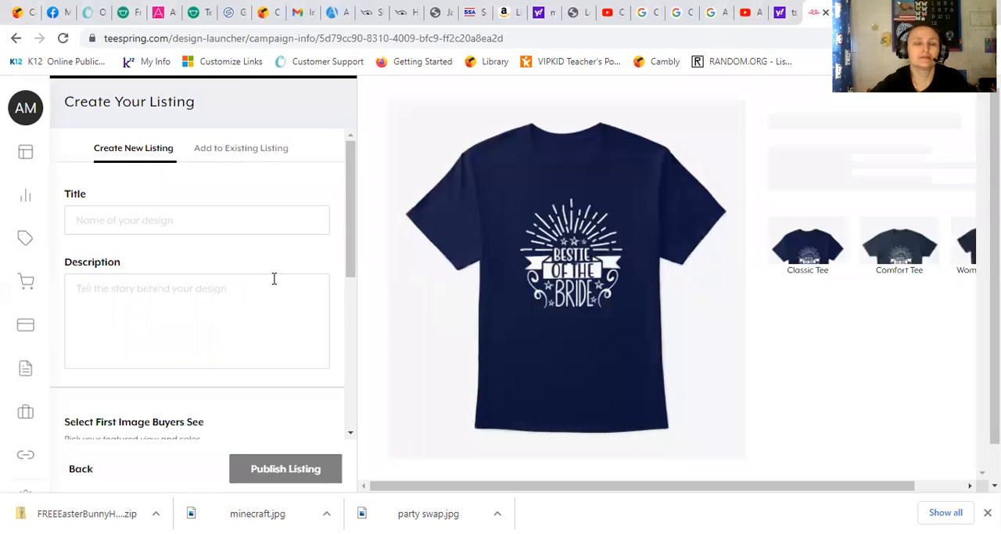
# Step: Title the new listing "Bride's Maid"
pyautogui.click(151, 219)
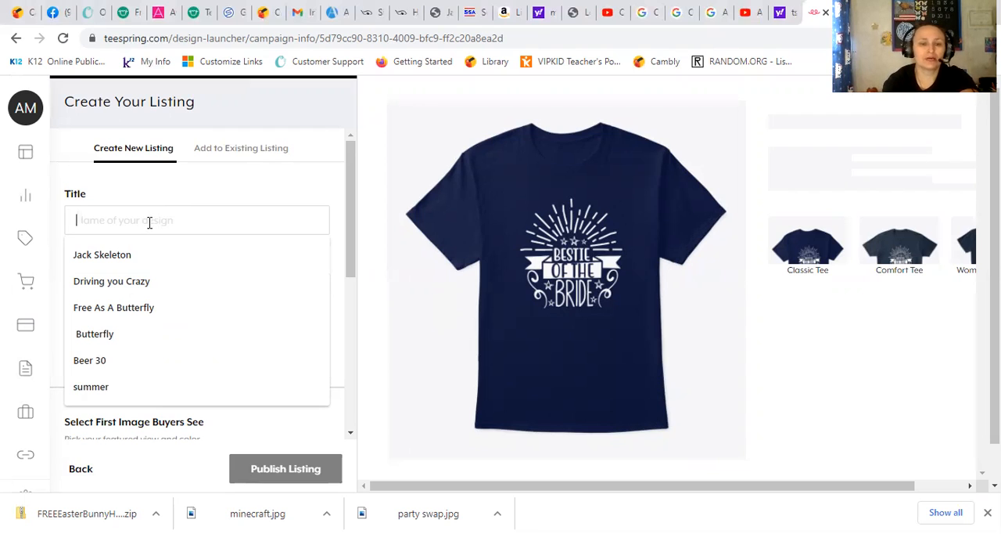
pyautogui.write('Bride')
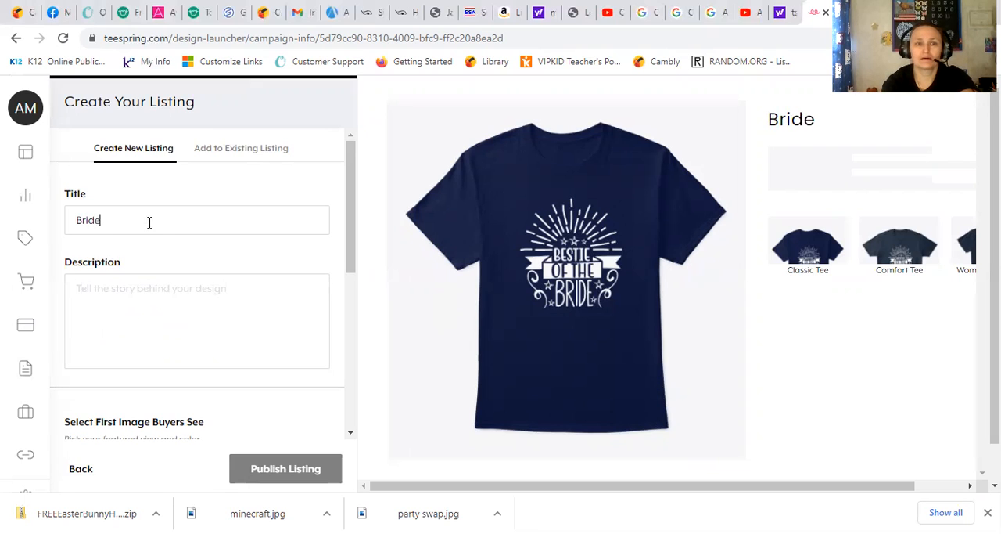
pyautogui.write("'s Maide")
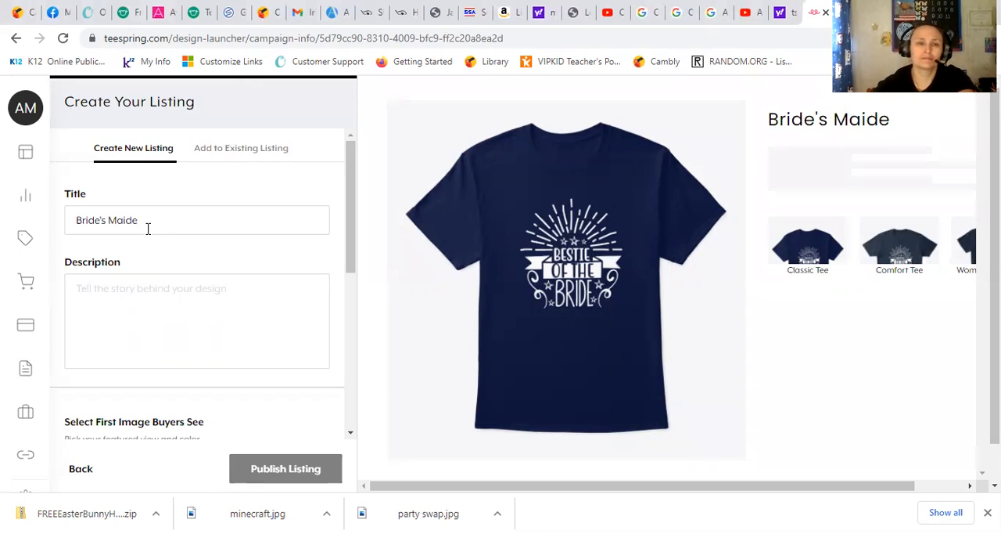
pyautogui.doubleClick(148, 227)
pyautogui.write('Maid')
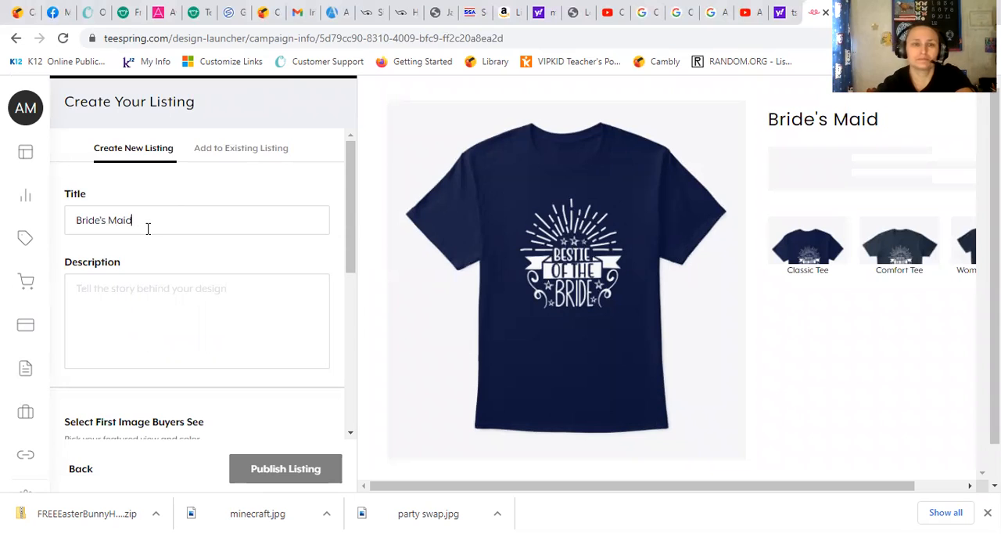
# Step: Enter the listing description "Just in time for your wedding, get your girls a shirt they will love!"
pyautogui.click(138, 293)
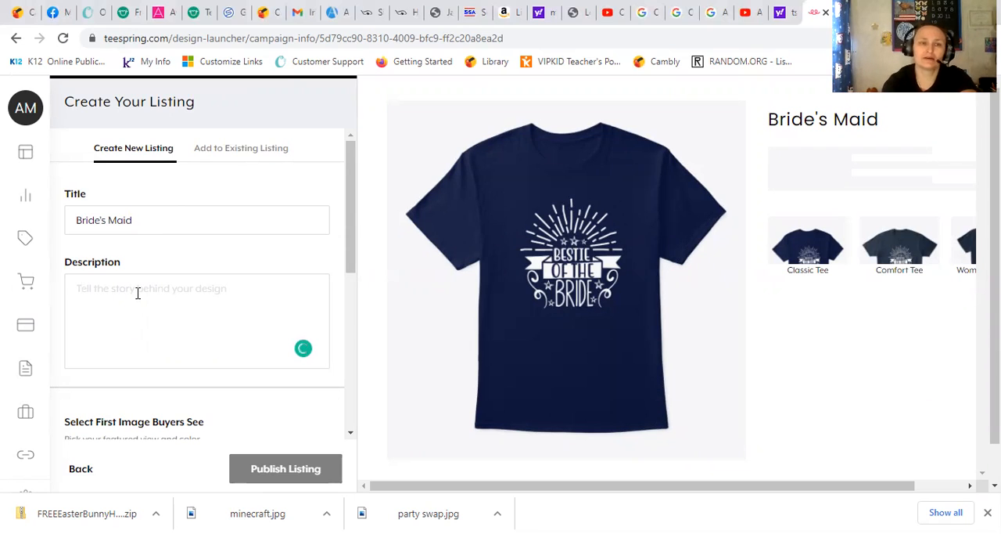
pyautogui.write('F')
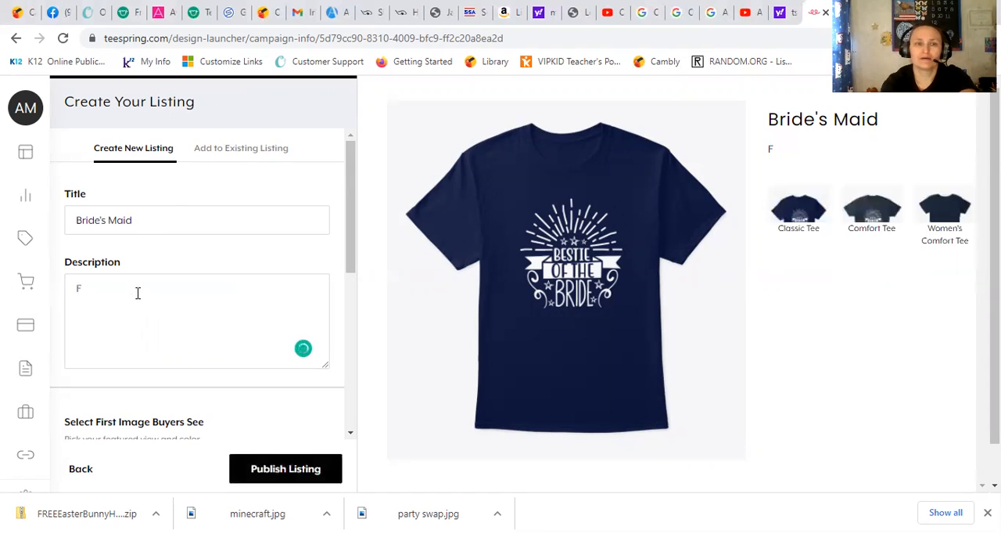
pyautogui.press('BackSpace')
pyautogui.write('Jus')
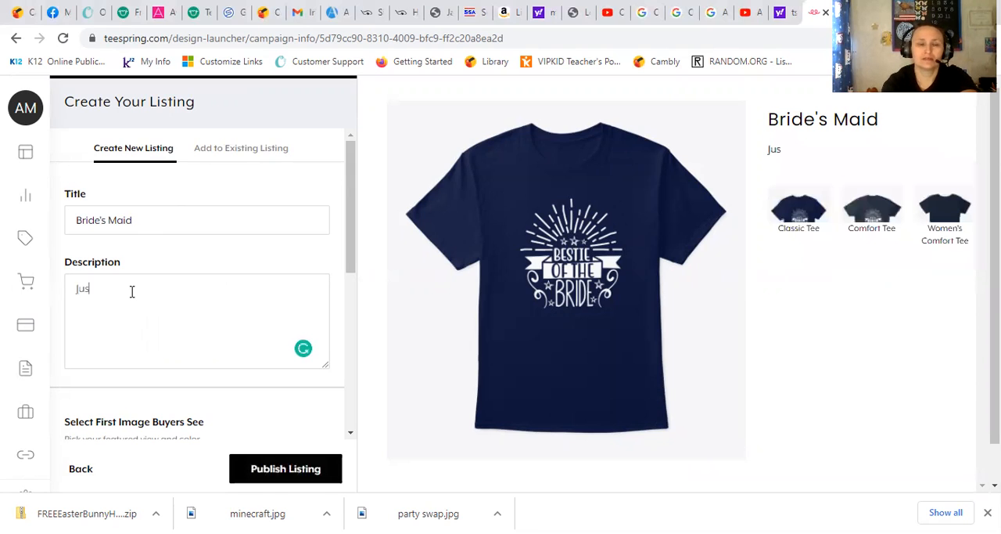
pyautogui.write('t thi')
pyautogui.press('BackSpace')
pyautogui.press('BackSpace')
pyautogui.write('n time for yur')
pyautogui.press('BackSpace')
pyautogui.press('BackSpace')
pyautogui.write('our weding')
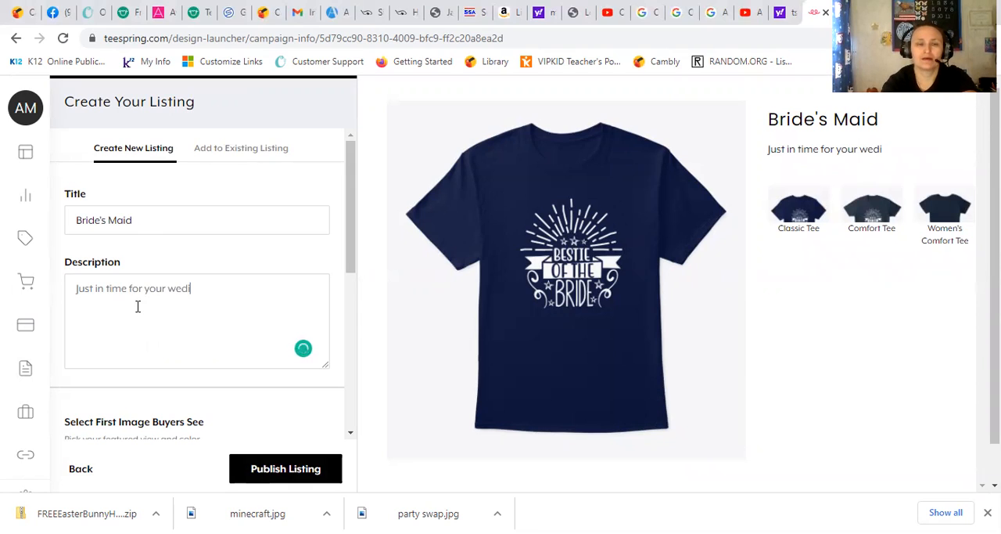
pyautogui.press('BackSpace')
pyautogui.press('BackSpace')
pyautogui.press('BackSpace')
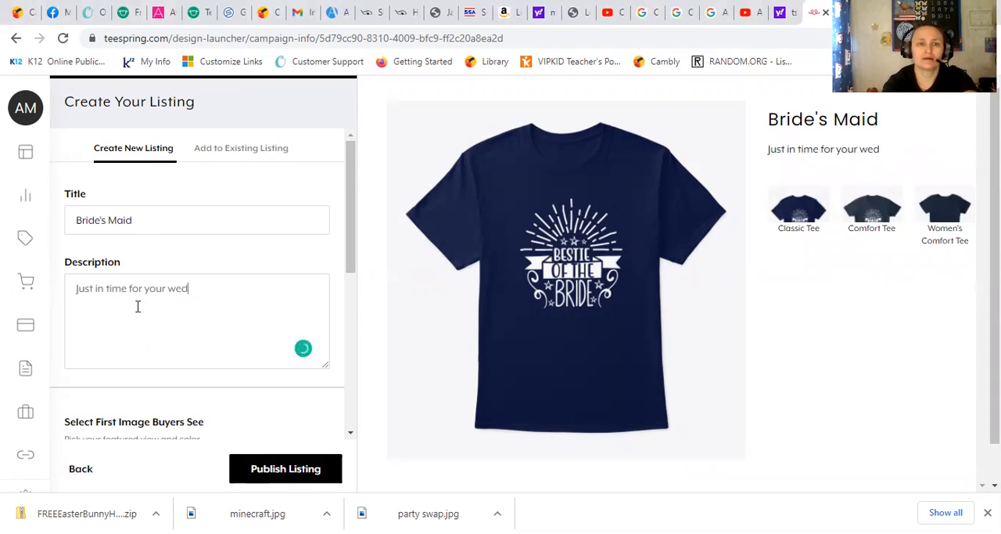
pyautogui.write('ding ')
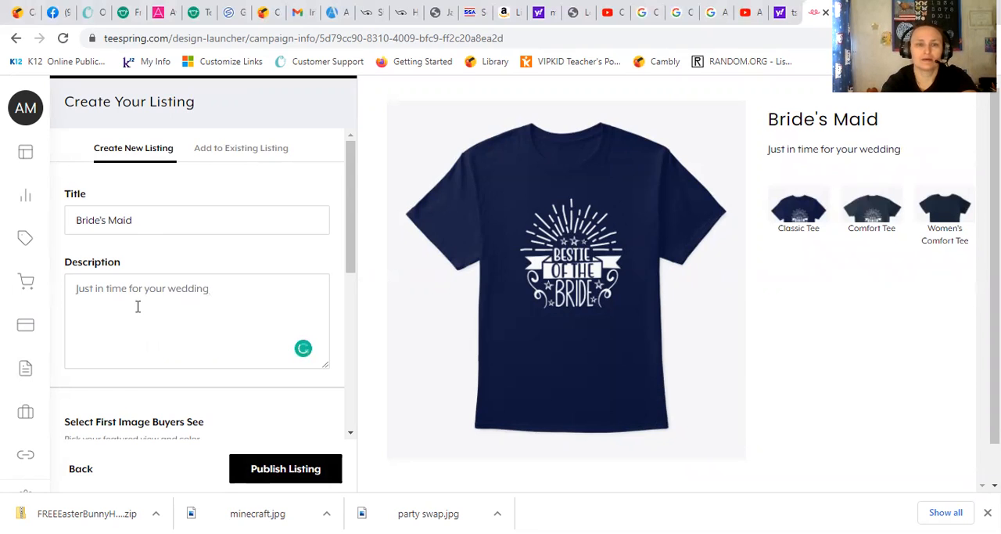
pyautogui.write(' get yu')
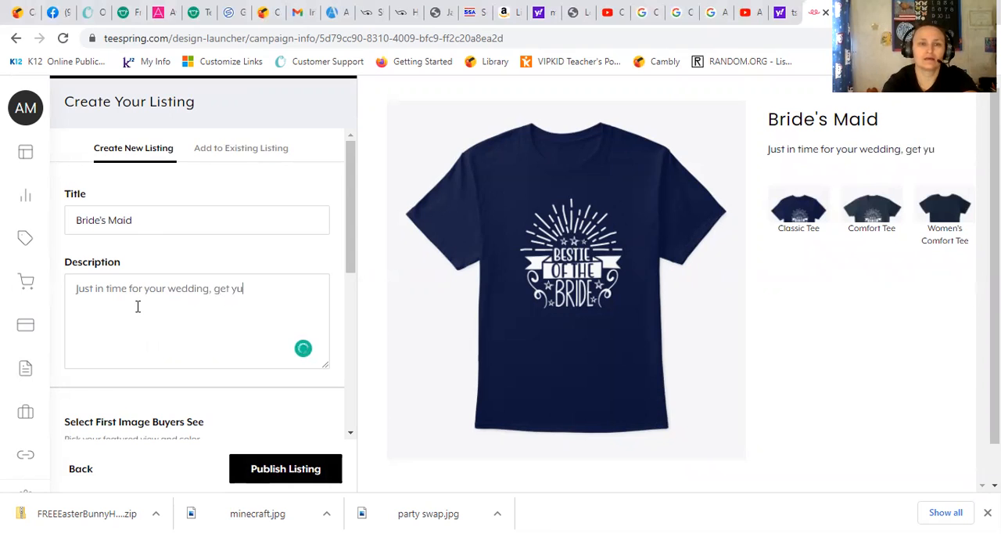
pyautogui.press('BackSpace')
pyautogui.write('our')
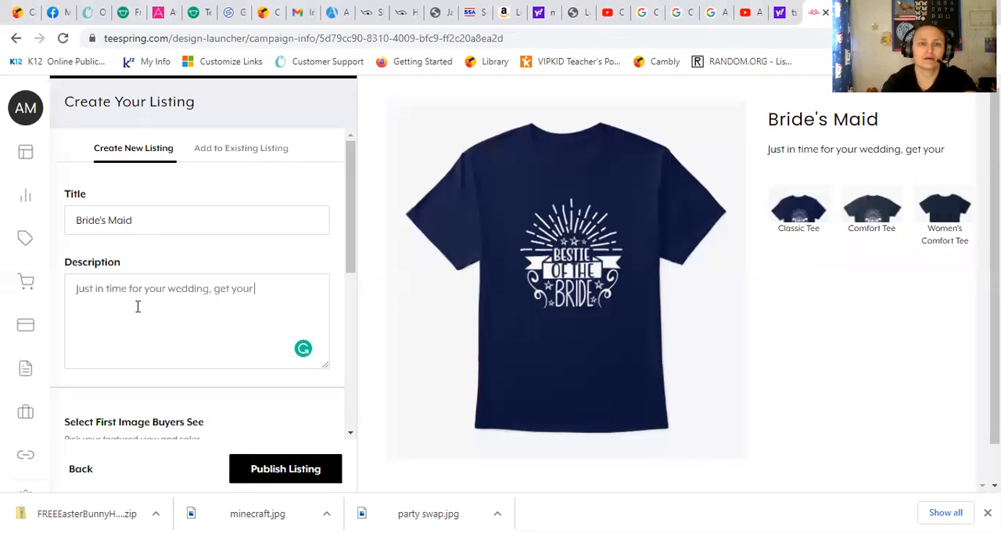
pyautogui.write(' girls a shirt the')
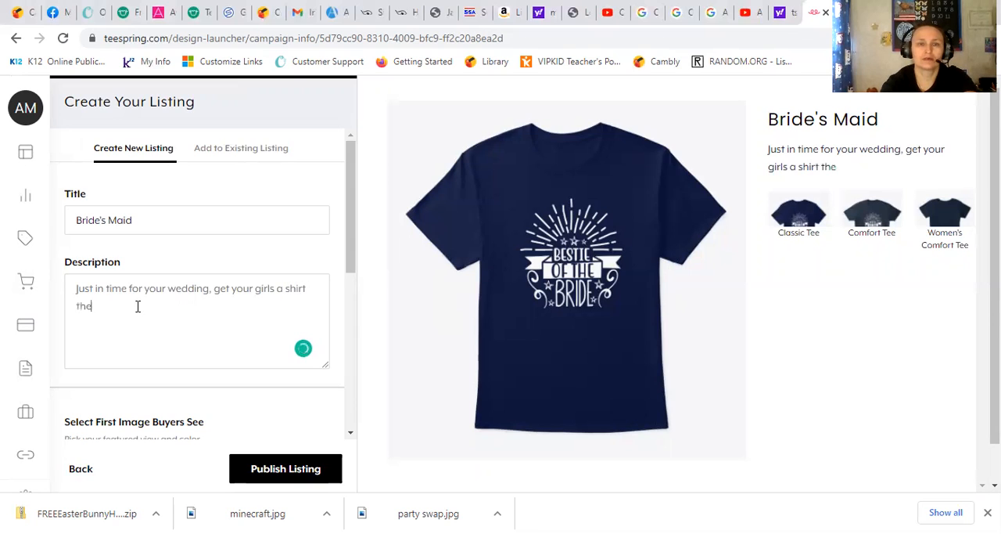
pyautogui.write('u')
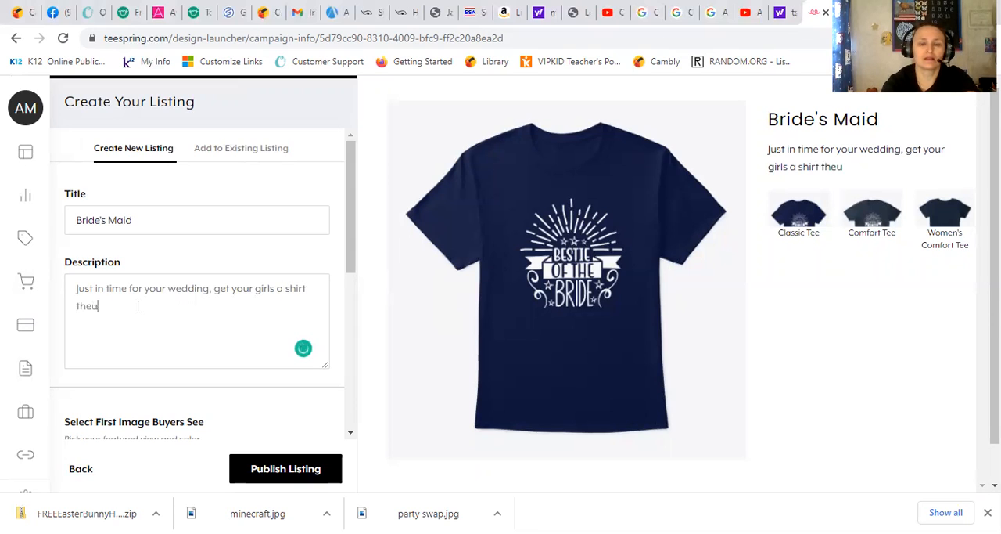
pyautogui.press('BackSpace')
pyautogui.write('y will ')
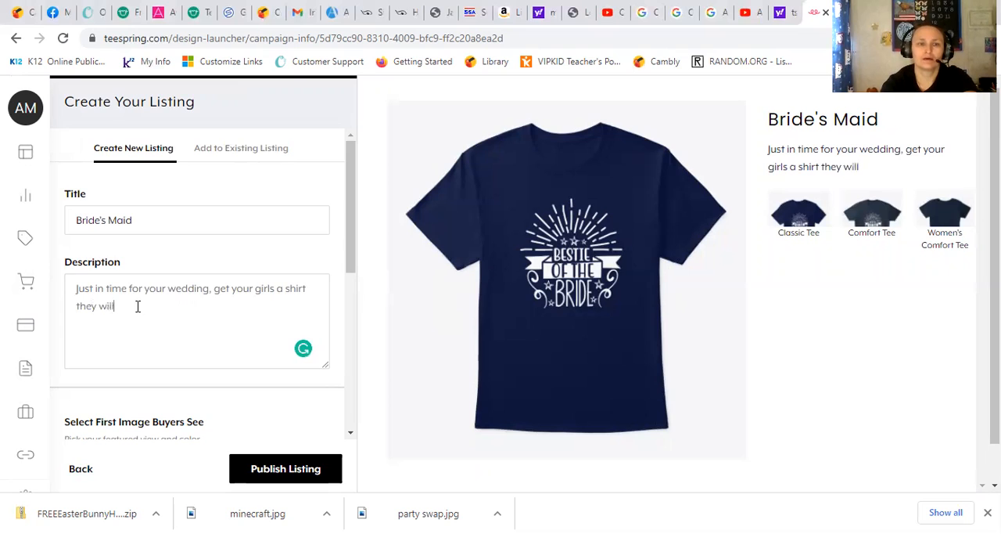
pyautogui.write('love')
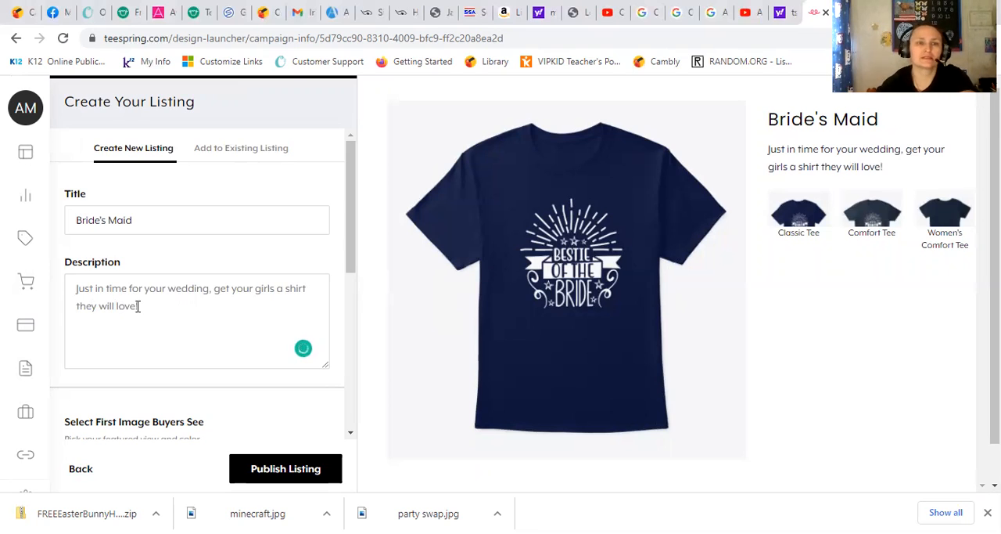
pyautogui.write('!')
pyautogui.scroll(-2, 172, 281)
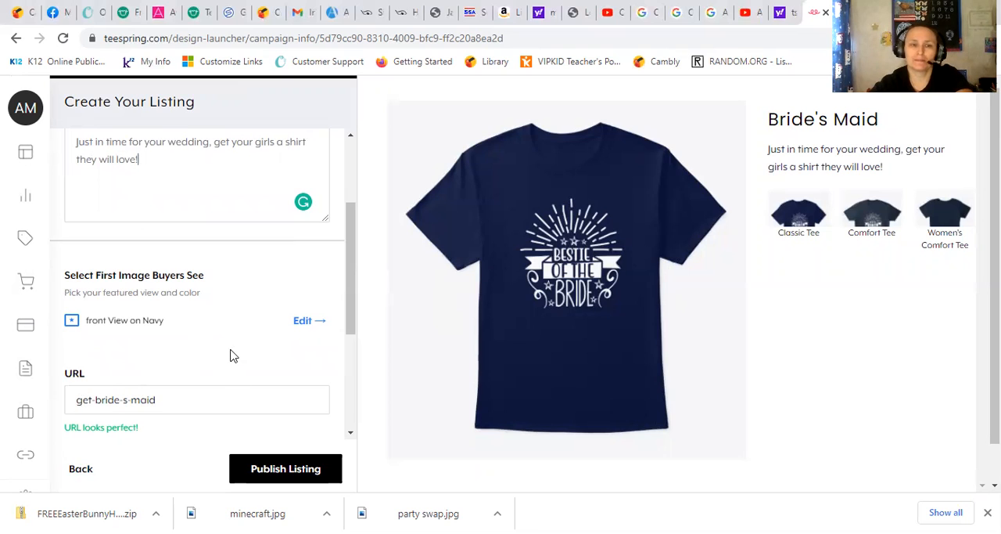
# Step: Publish the "Bride's Maid" listing with public visibility in the Country Creations store and dismiss the 10% sign-up offer
pyautogui.scroll(-3, 230, 353)
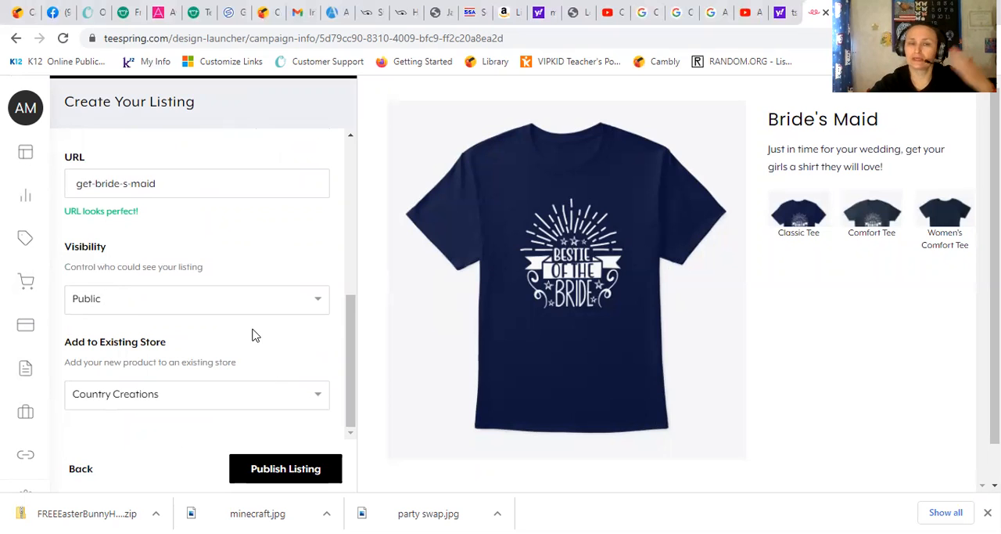
pyautogui.scroll(-1, 250, 345)
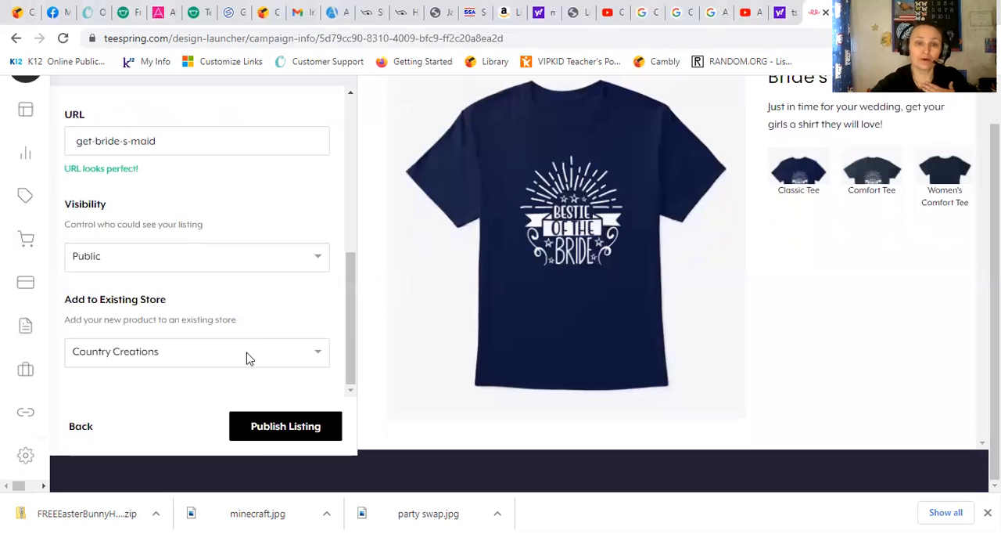
pyautogui.click(266, 438)
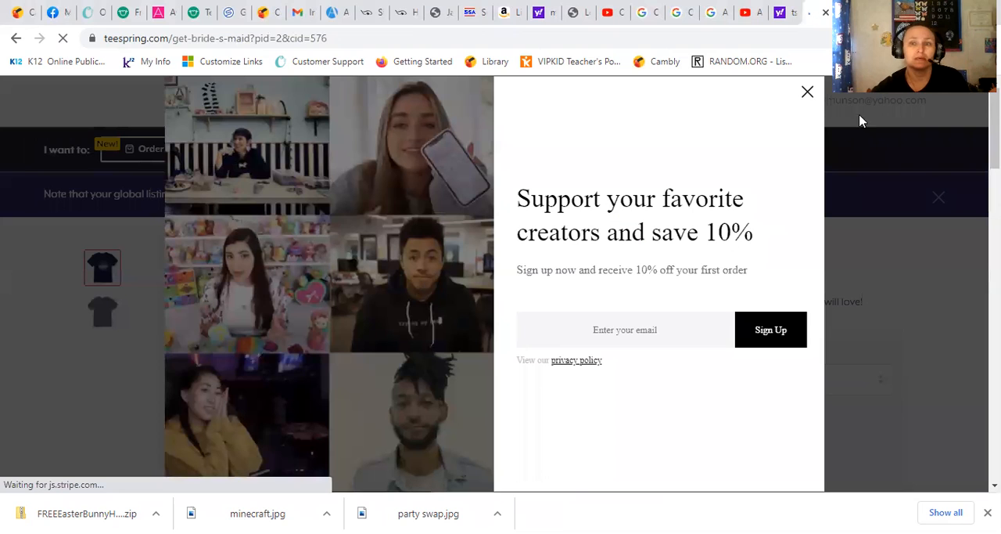
pyautogui.click(810, 94)
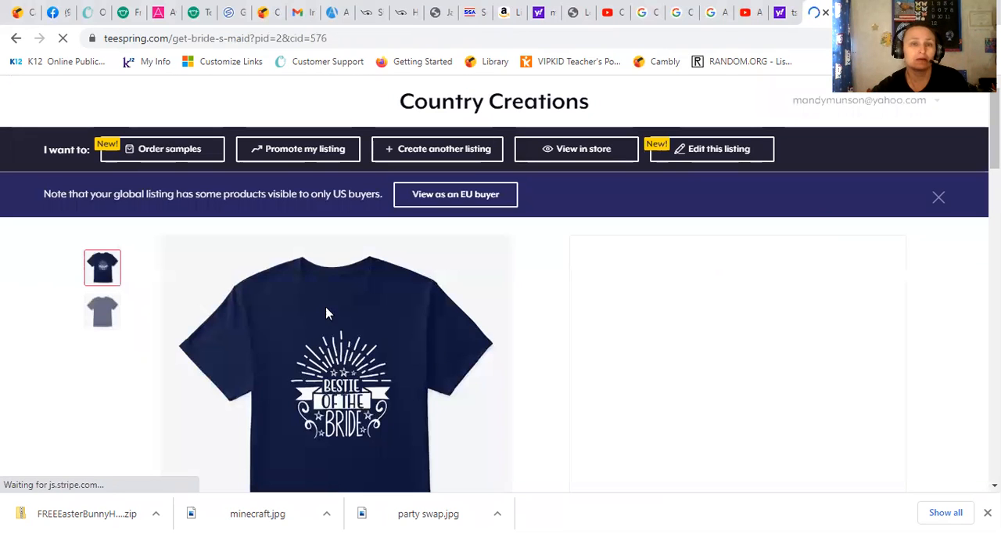
# Step: Look over the published "Bride's Maid" product page and start creating another listing
pyautogui.scroll(-2, 410, 284)
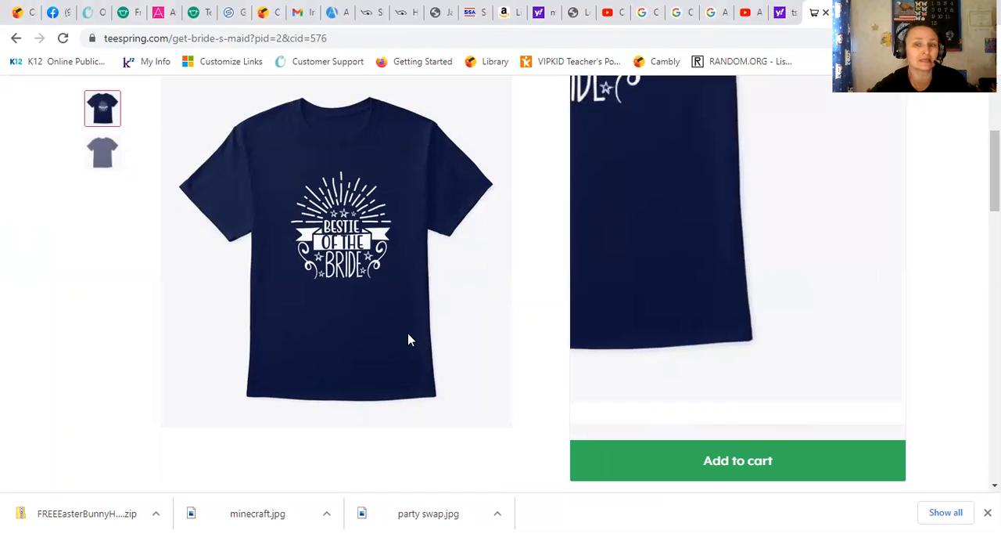
pyautogui.scroll(2, 422, 338)
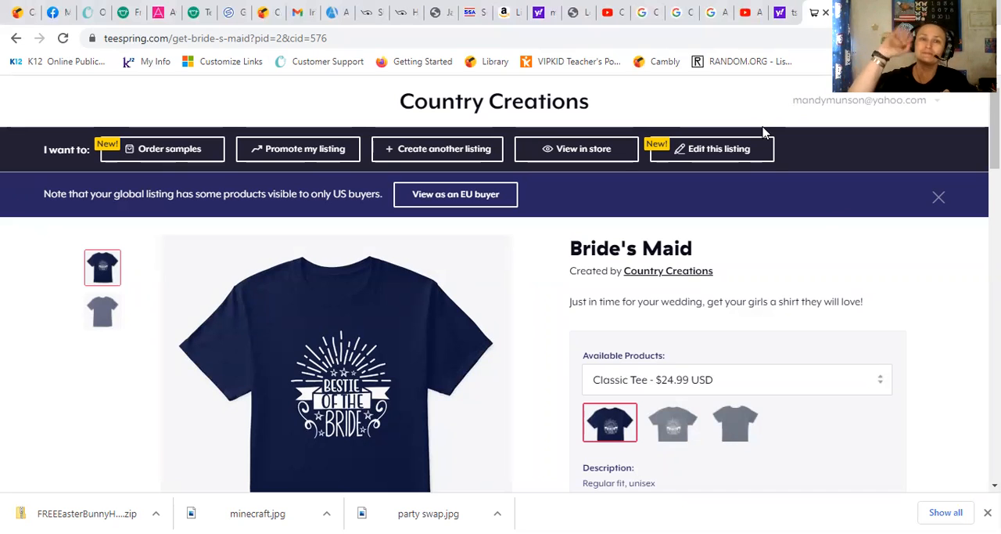
pyautogui.click(429, 149)
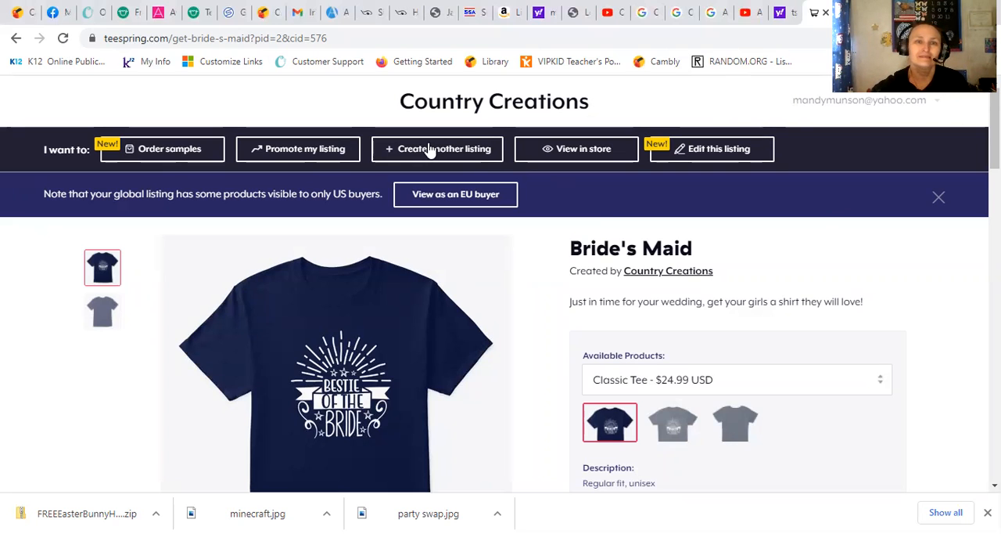